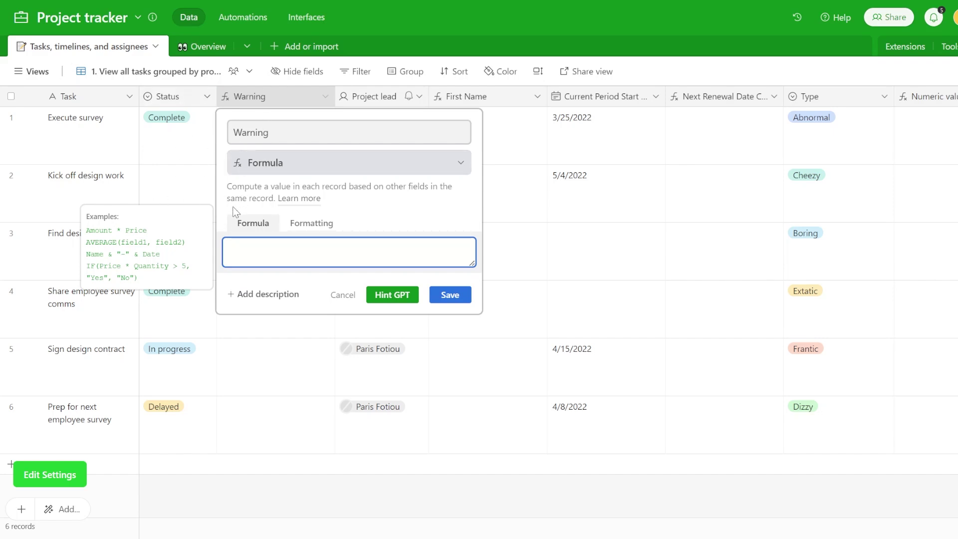
# - Generate and save an AI IF formula: stop-sign warning for empty Status, green OK otherwise; check row 2
pyautogui.write('Create a very visible warning with stop emoji and warning message if Status field is empty. Show green check if status is OK')
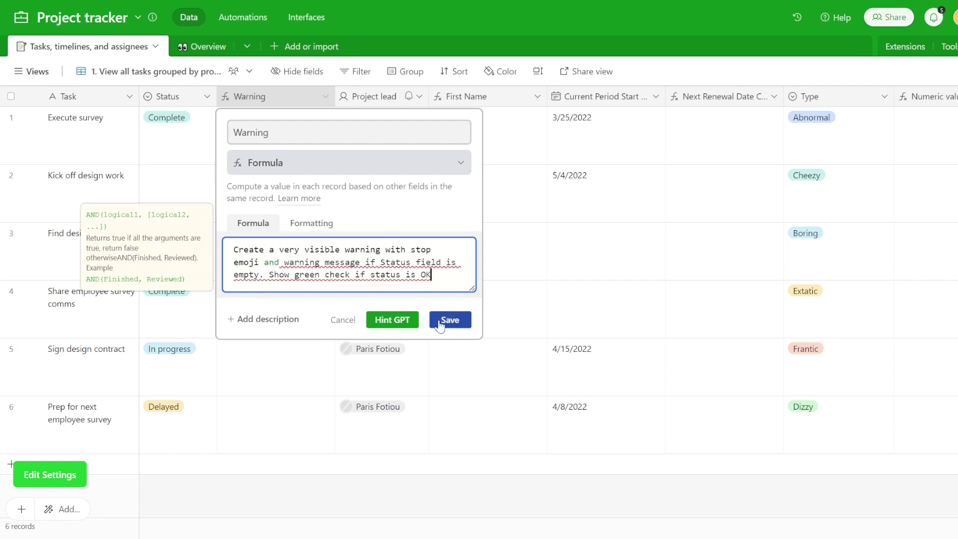
pyautogui.click(393, 320)
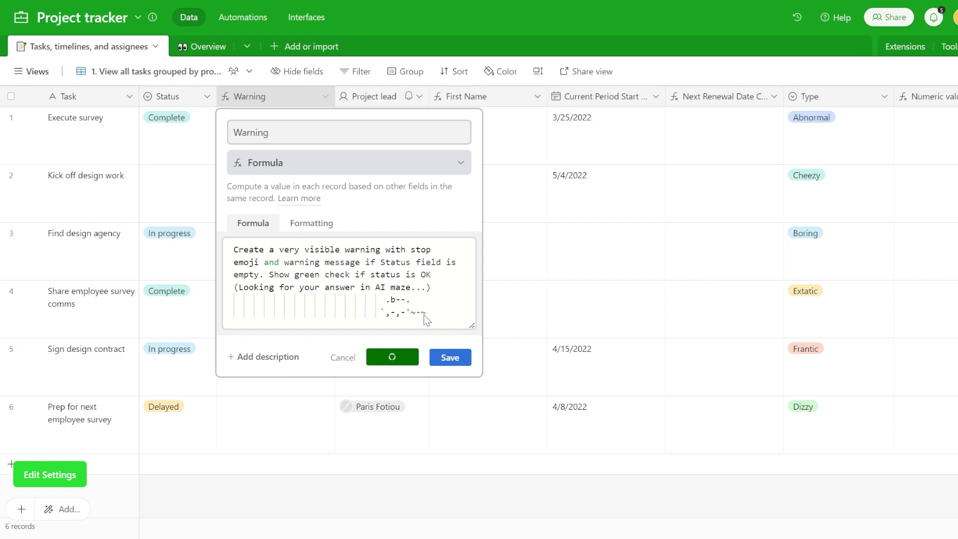
pyautogui.click(453, 356)
pyautogui.click(188, 193)
pyautogui.click(287, 194)
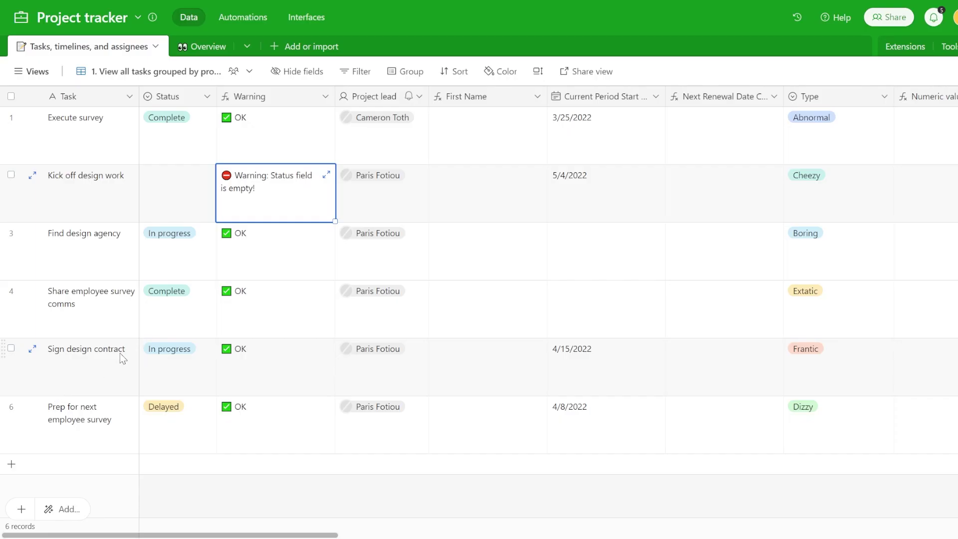
# - Select Warning results for rows 1–5, open the Warning field's settings, and toggle extension Developer mode
pyautogui.moveTo(280, 139); pyautogui.dragTo(282, 401)
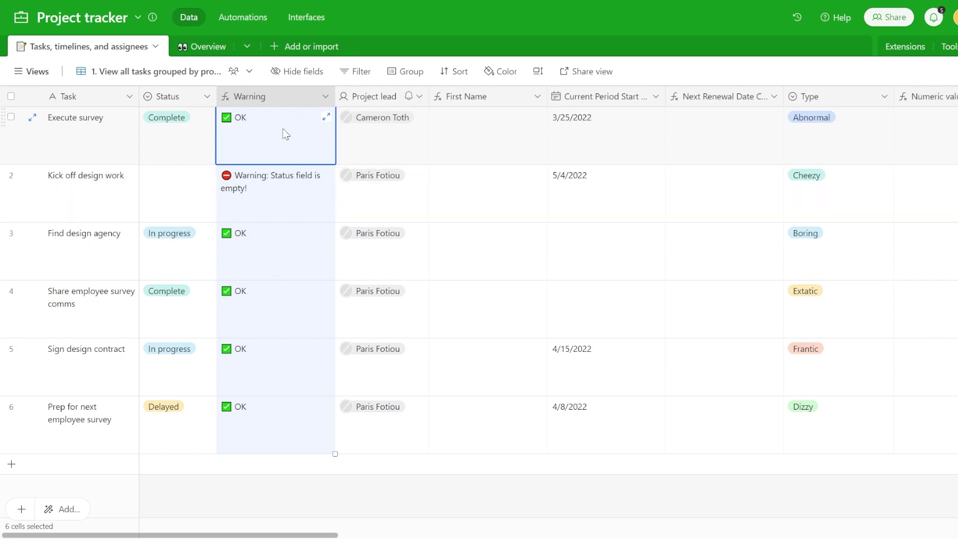
pyautogui.doubleClick(268, 98)
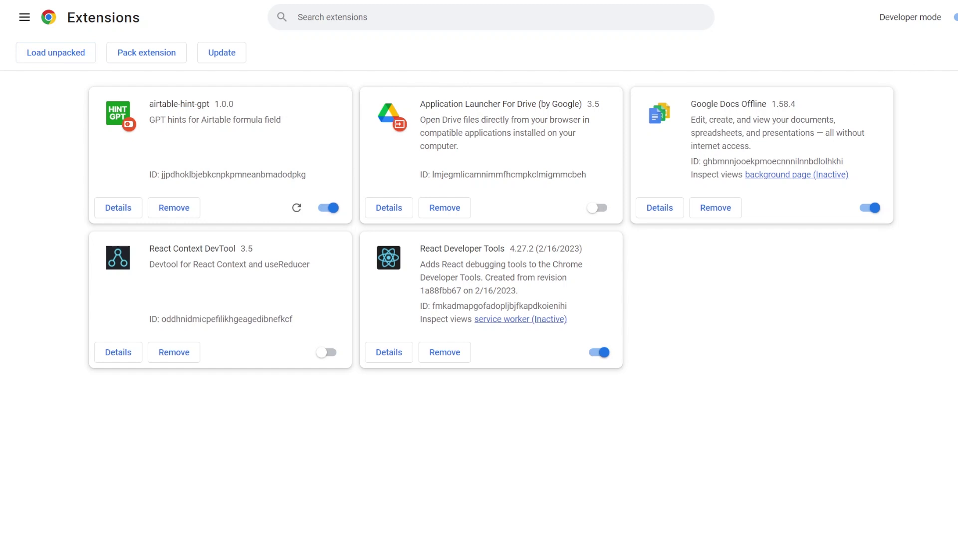
pyautogui.click(956, 20)
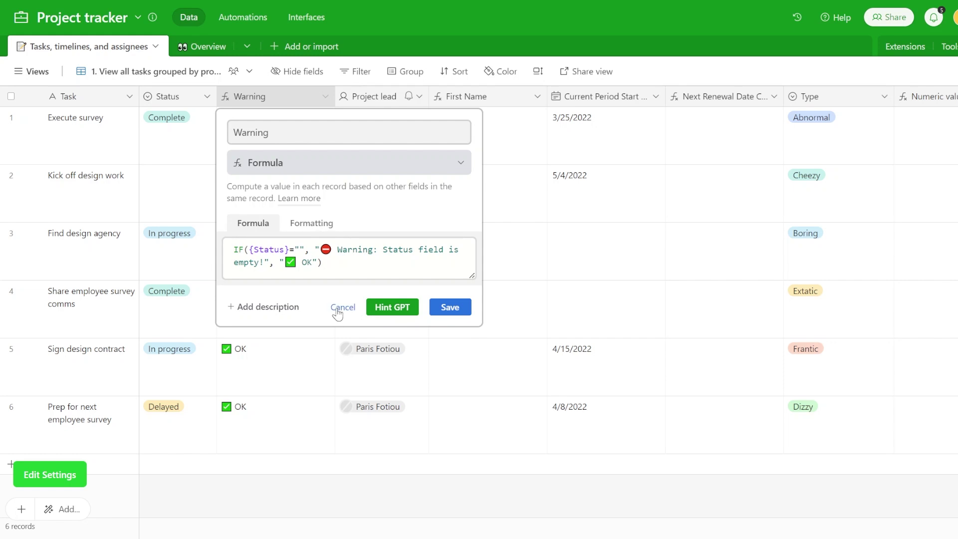
# - Close the Warning settings unchanged and move along row 2 to the Numeric value column
pyautogui.click(338, 307)
pyautogui.click(309, 202)
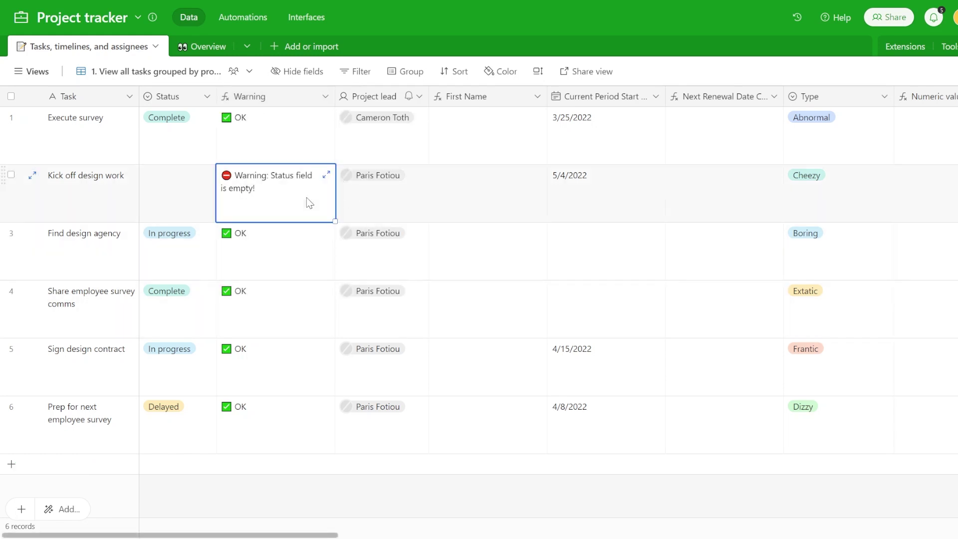
pyautogui.press('Right')
pyautogui.press('Right')
pyautogui.press('Right')
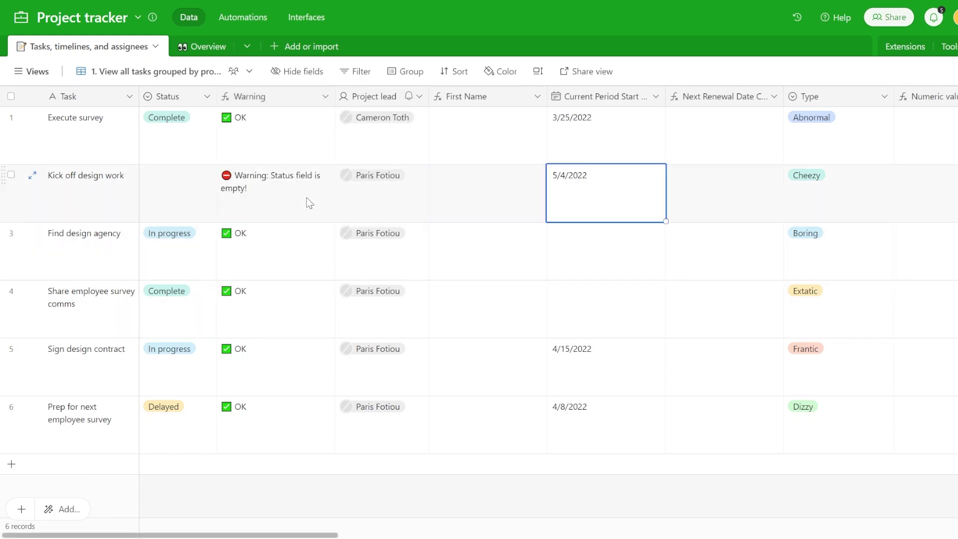
pyautogui.press('Right')
pyautogui.press('Right')
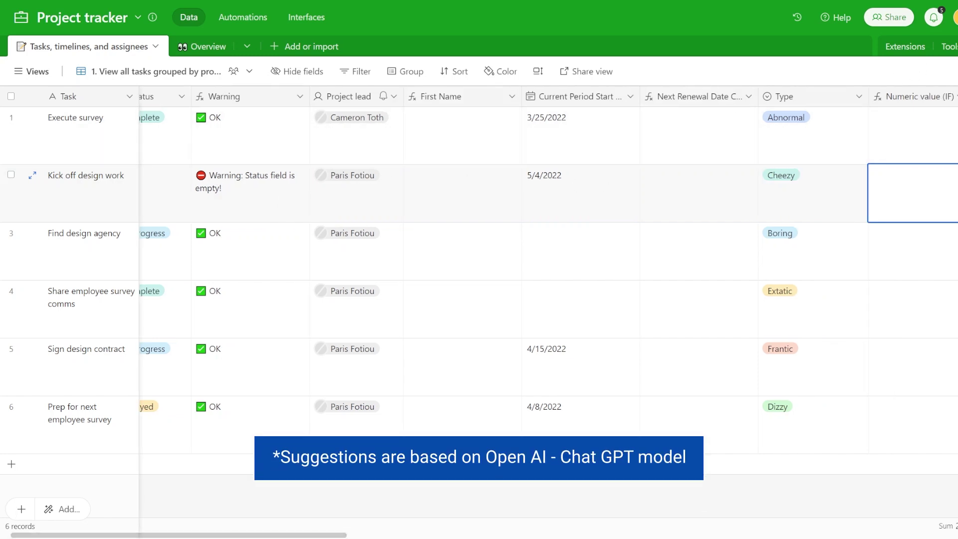
# - In First Name's settings, have Hint GPT generate a formula from a first-name-of-Project-lead request
pyautogui.doubleClick(435, 94)
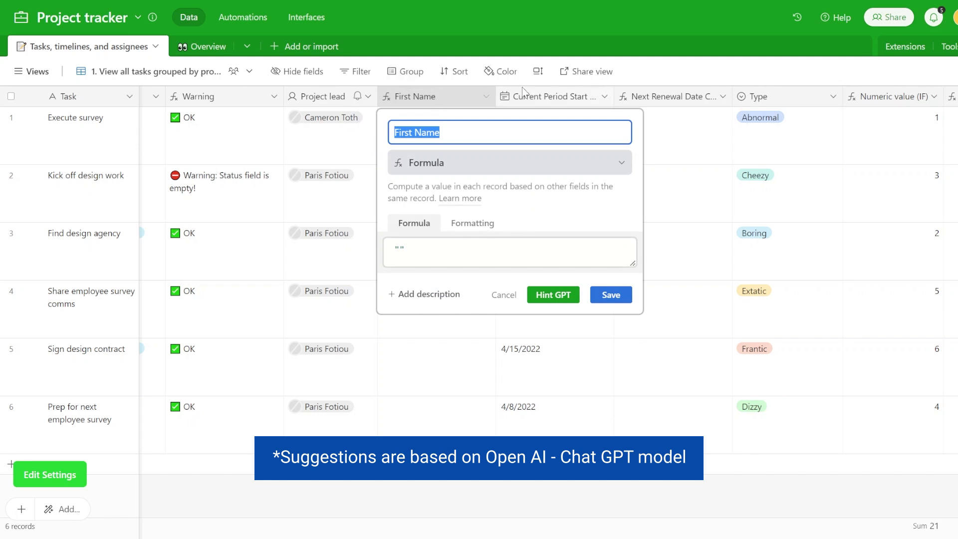
pyautogui.click(430, 253)
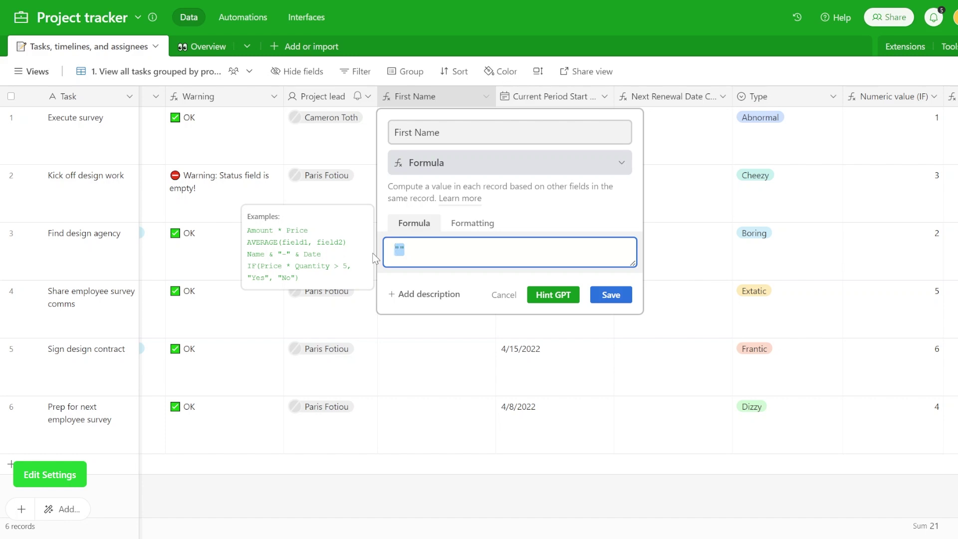
pyautogui.write('Extract the first name from the Project lead field')
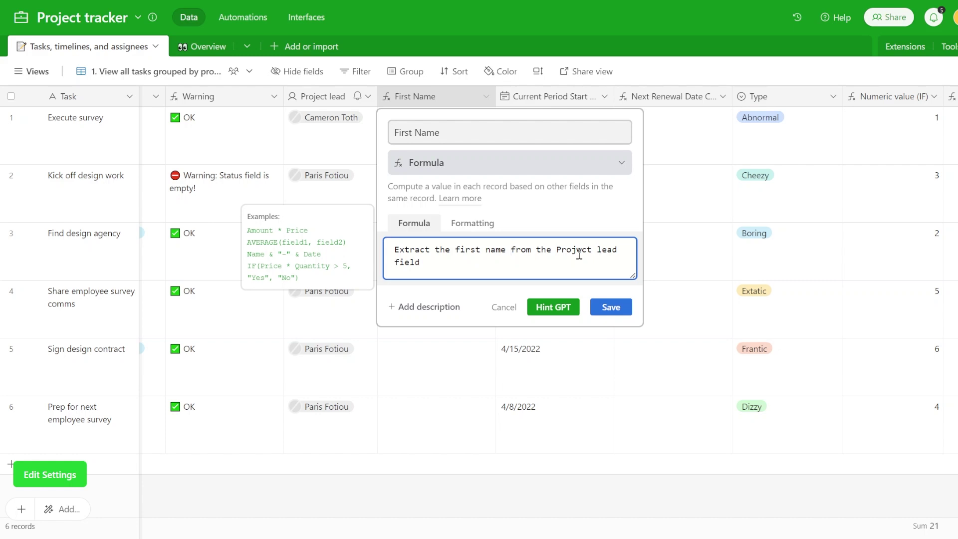
pyautogui.moveTo(552, 249); pyautogui.dragTo(623, 269)
pyautogui.click(553, 306)
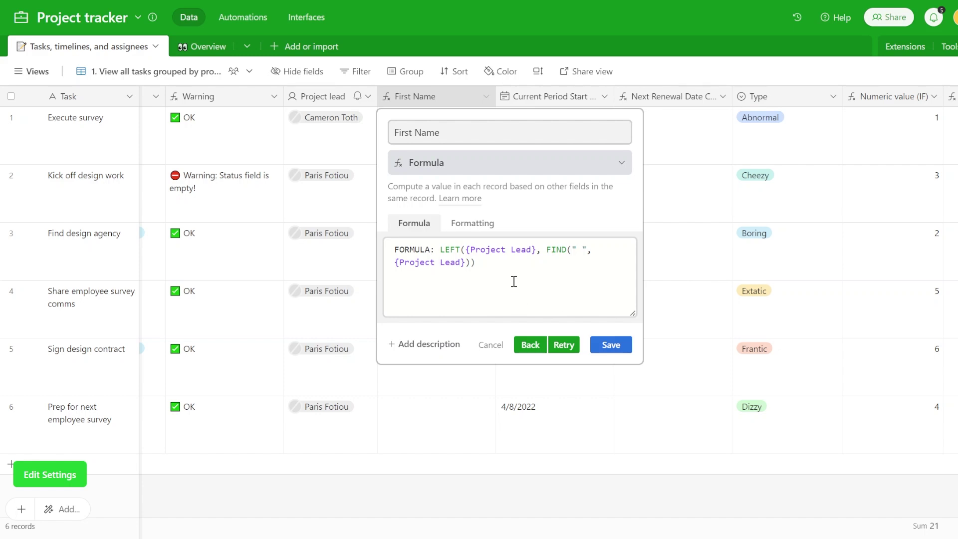
# - Delete the stray 'FORMULA:' prefix, save the First Name formula, and review the six results
pyautogui.moveTo(514, 280); pyautogui.dragTo(445, 263)
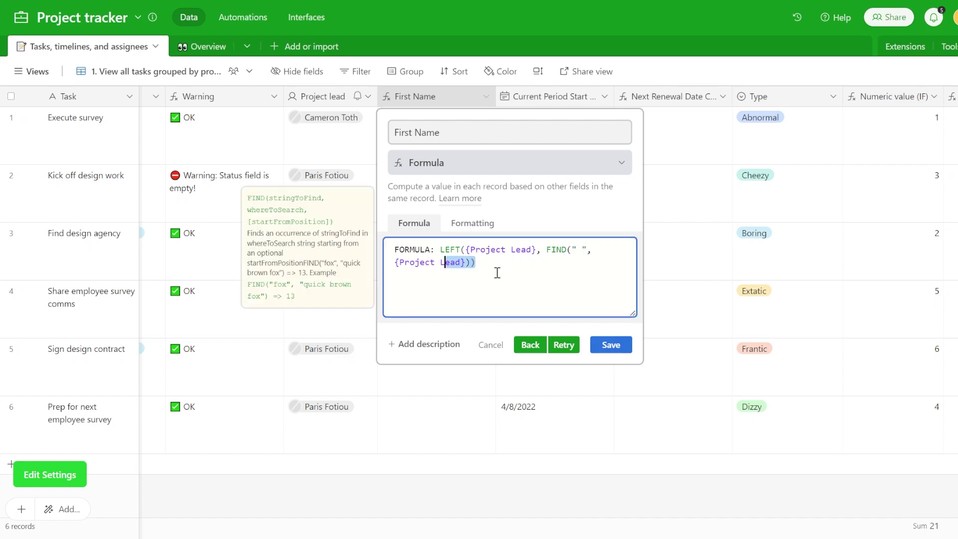
pyautogui.click(441, 249)
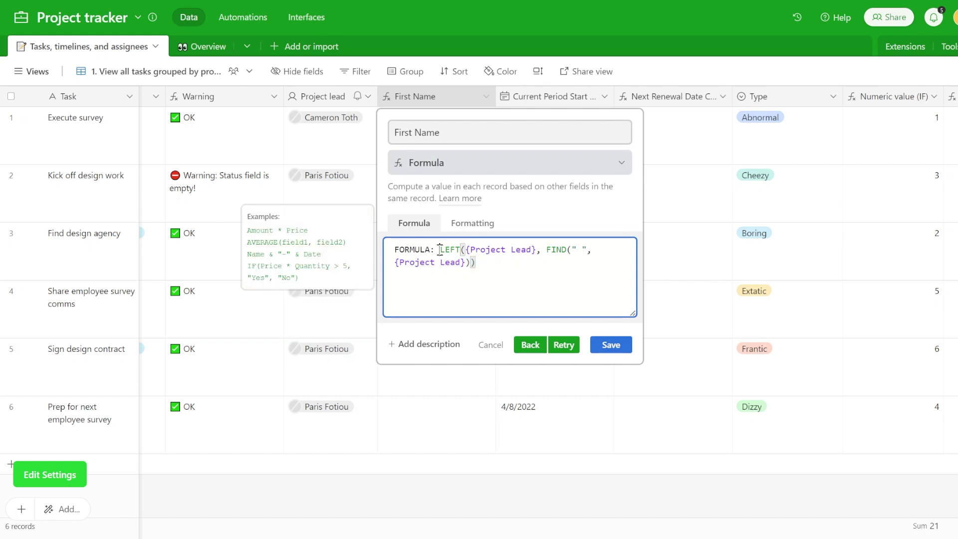
pyautogui.moveTo(440, 249); pyautogui.dragTo(359, 247)
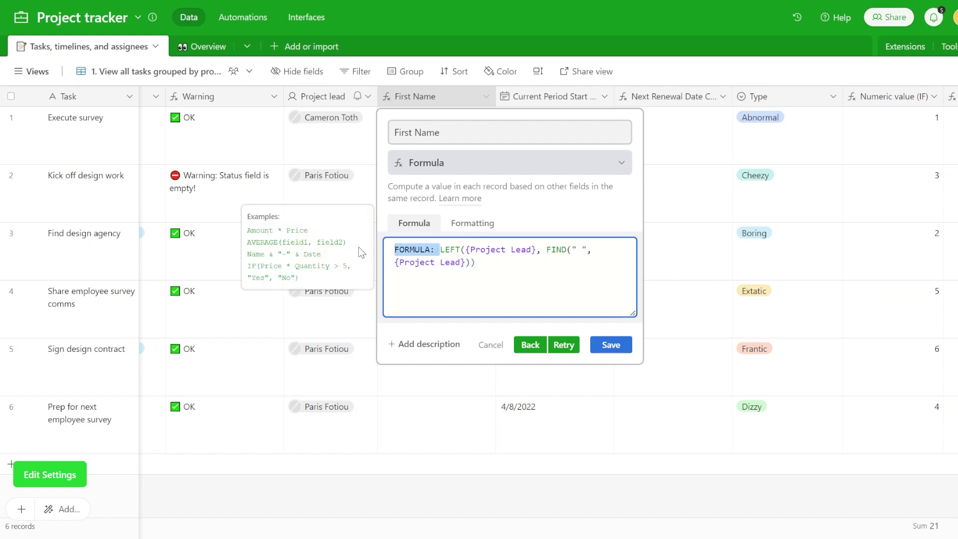
pyautogui.press('BackSpace')
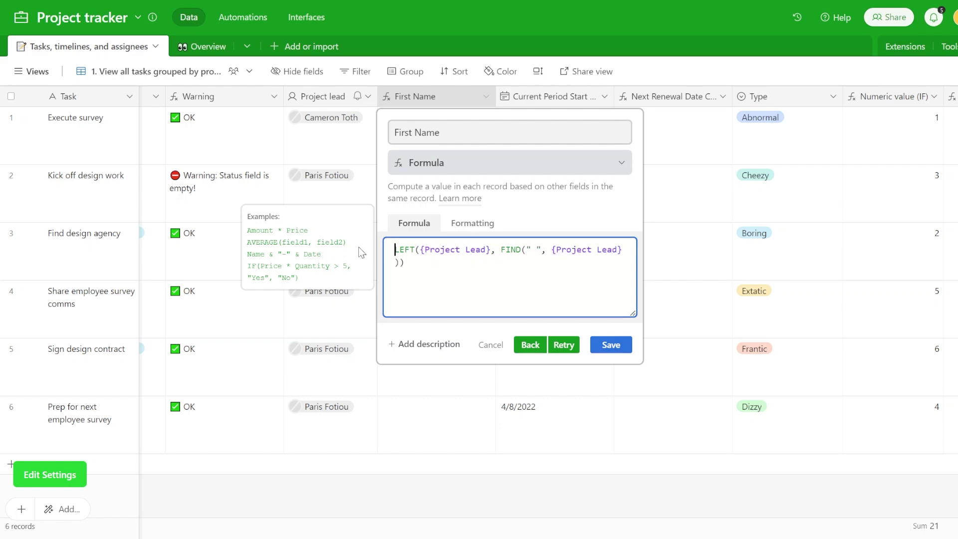
pyautogui.click(611, 345)
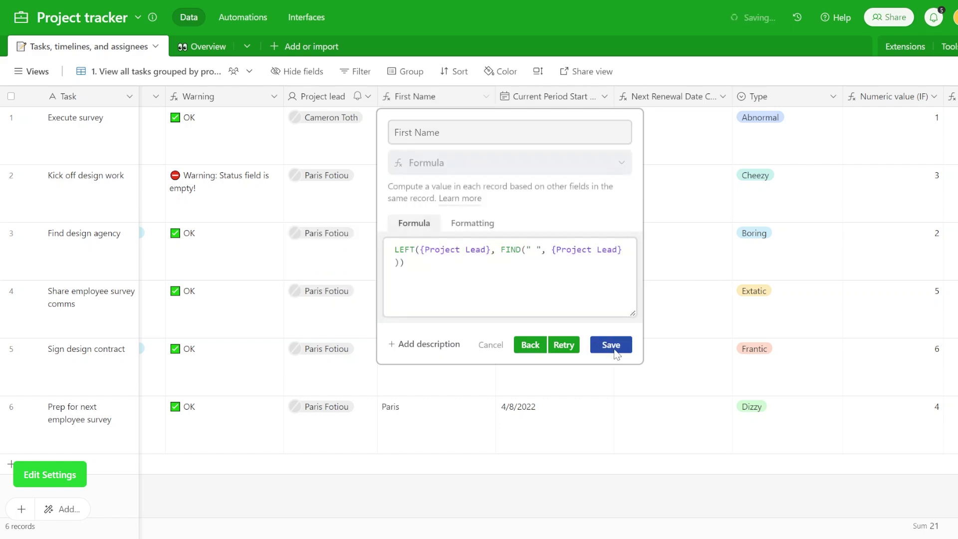
pyautogui.moveTo(416, 127); pyautogui.dragTo(413, 427)
pyautogui.click(552, 177)
pyautogui.click(662, 160)
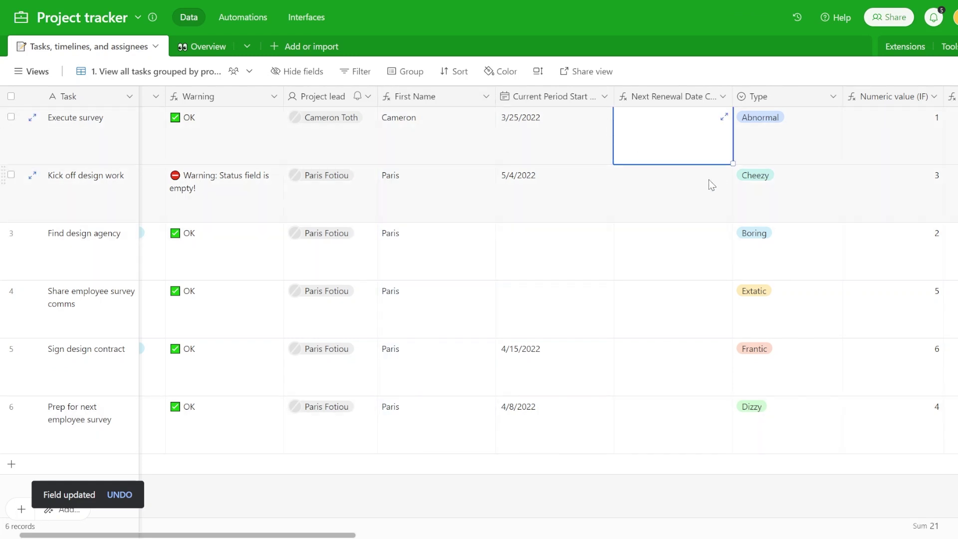
pyautogui.doubleClick(684, 95)
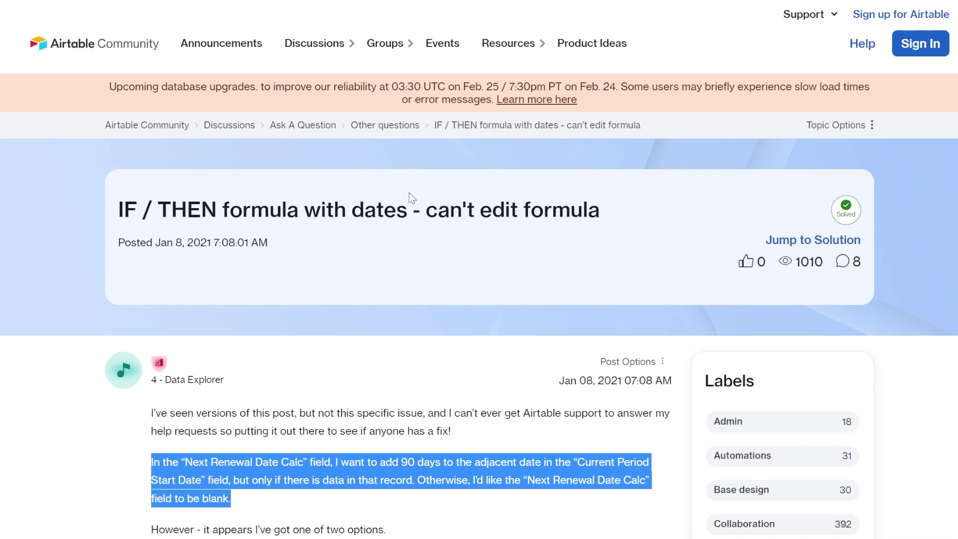
pyautogui.scroll(-1, 409, 194)
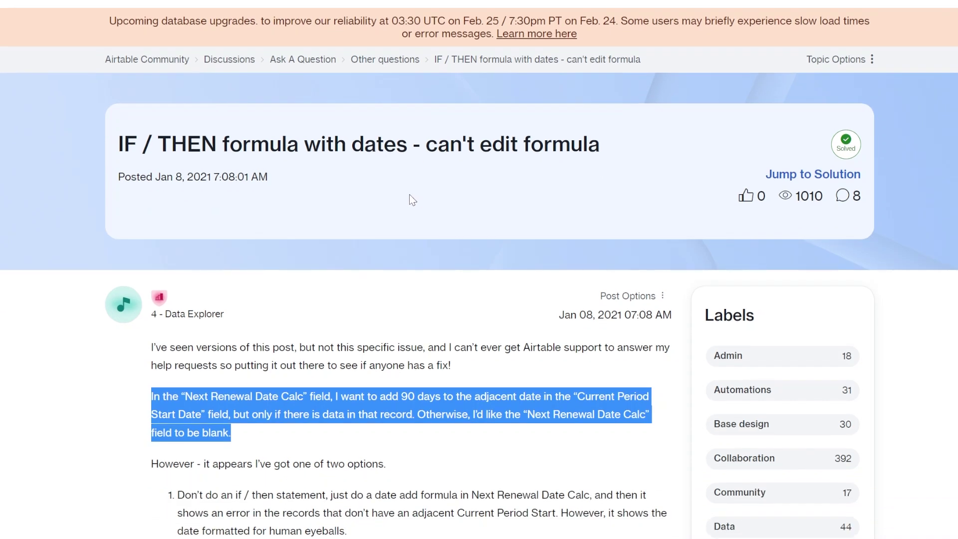
pyautogui.scroll(-1, 411, 207)
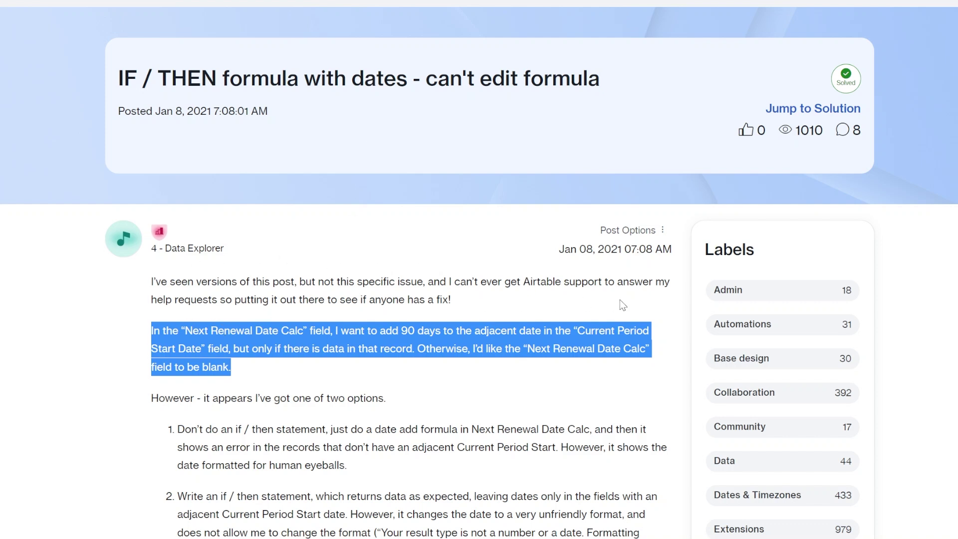
pyautogui.scroll(-2, 348, 324)
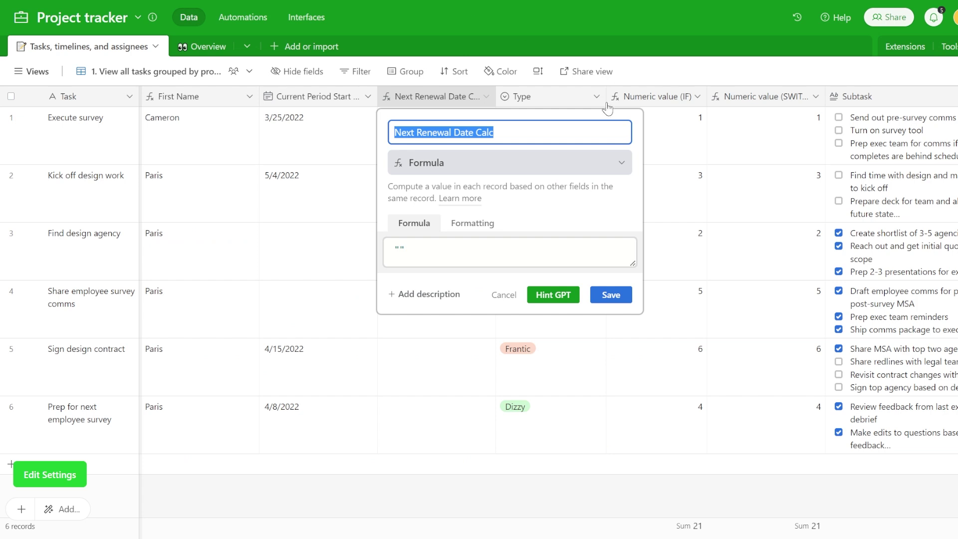
# - Generate and save a renewal formula from the forum's 90-days-after-Current-Period-Start description
pyautogui.moveTo(425, 250); pyautogui.dragTo(380, 251)
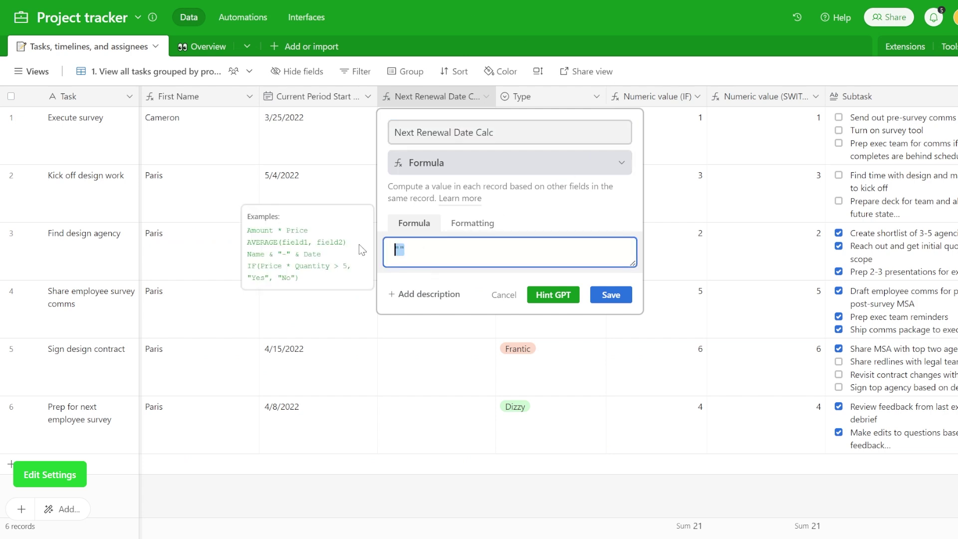
pyautogui.write('In the "Next Renewal Date Calc" field, I want to add 90 days to the adjacent date in the "Current Period Start Date" field, but only if there is data in that record. Otherwise, I’d like the "Next Renewal Date Calc" field to be blank.')
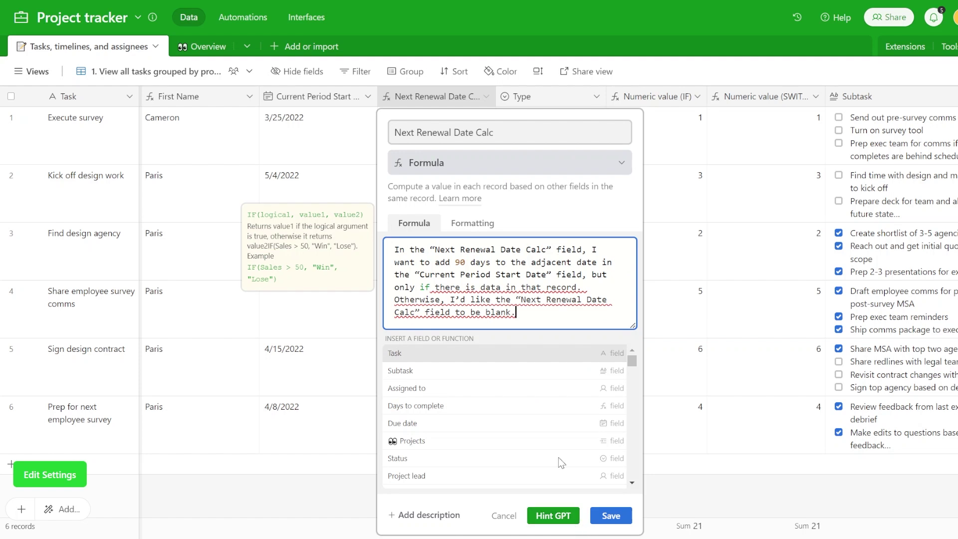
pyautogui.click(426, 249)
pyautogui.moveTo(437, 248); pyautogui.dragTo(586, 310)
pyautogui.click(563, 314)
pyautogui.click(549, 518)
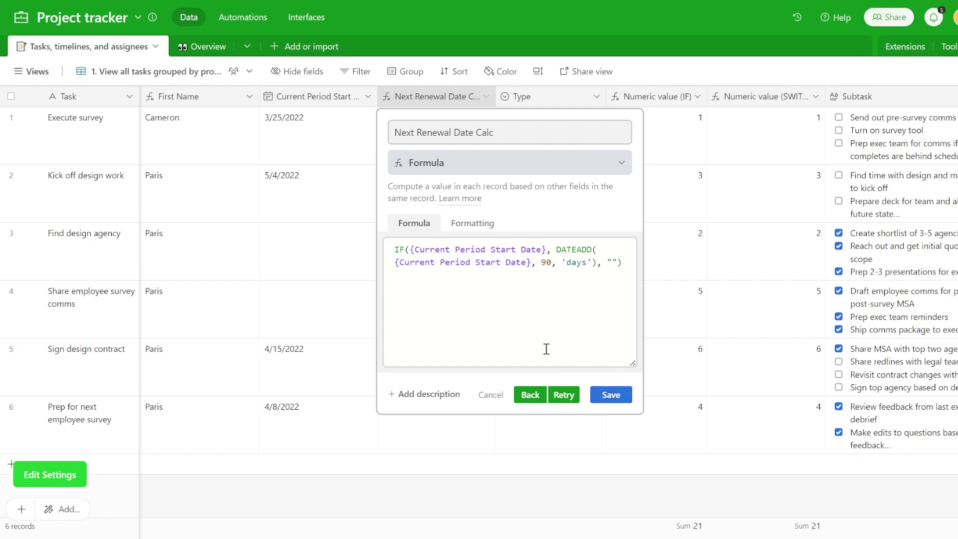
pyautogui.click(614, 396)
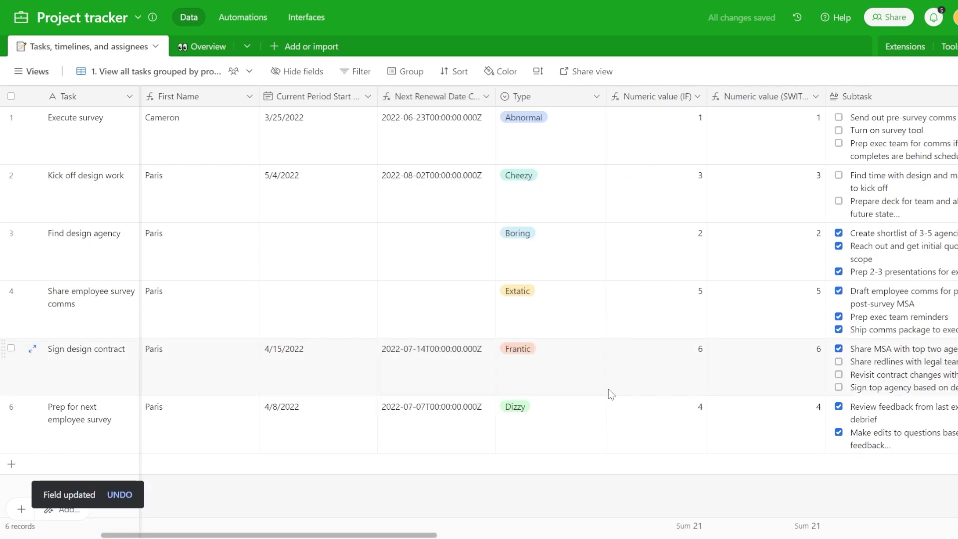
# - Reopen Next Renewal Date Calc, paste the request over the formula, then cancel and review rows 1–3
pyautogui.doubleClick(427, 96)
pyautogui.click(460, 258)
pyautogui.hotkey('ctrl', 'a')
pyautogui.write('In the "Next Renewal Date Calc" field, I want to add 90 days to the adjacent date in the "Current Period Start Date" field, but only if there is data in that record. Otherwise, I’d like the "Next Renewal Date Calc" field to be blank.')
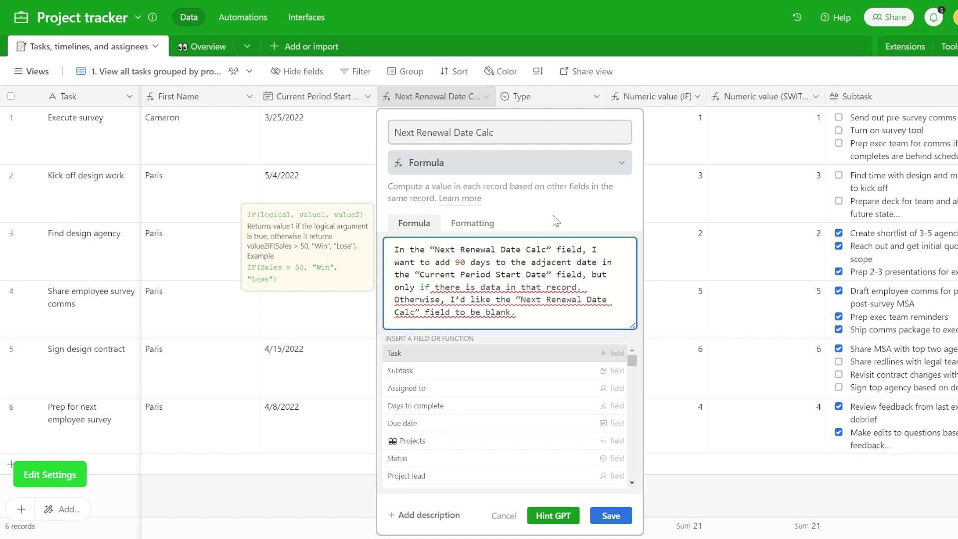
pyautogui.click(504, 516)
pyautogui.moveTo(435, 130); pyautogui.dragTo(433, 375)
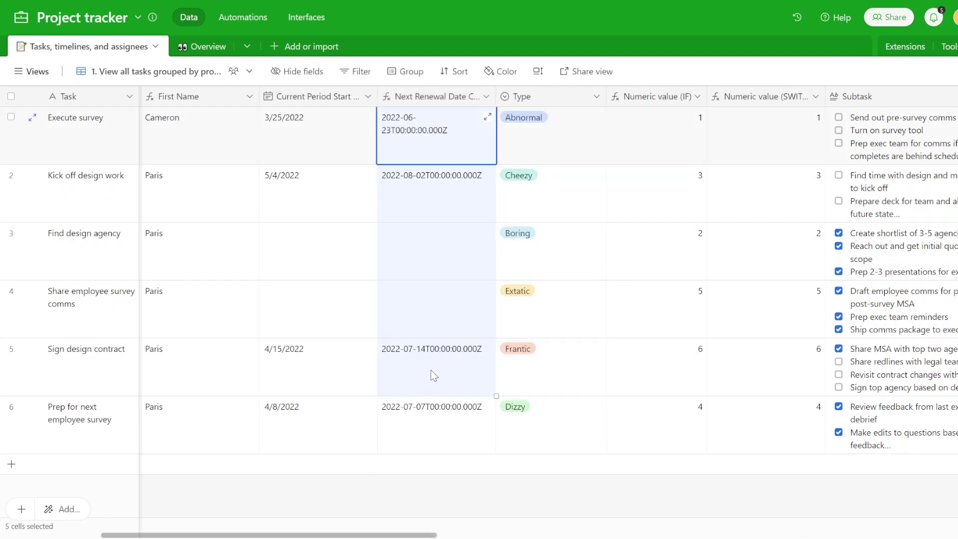
# - Replace the renewal formula's empty fallback with BLANK(), check date formatting, save, and review all rows
pyautogui.doubleClick(447, 96)
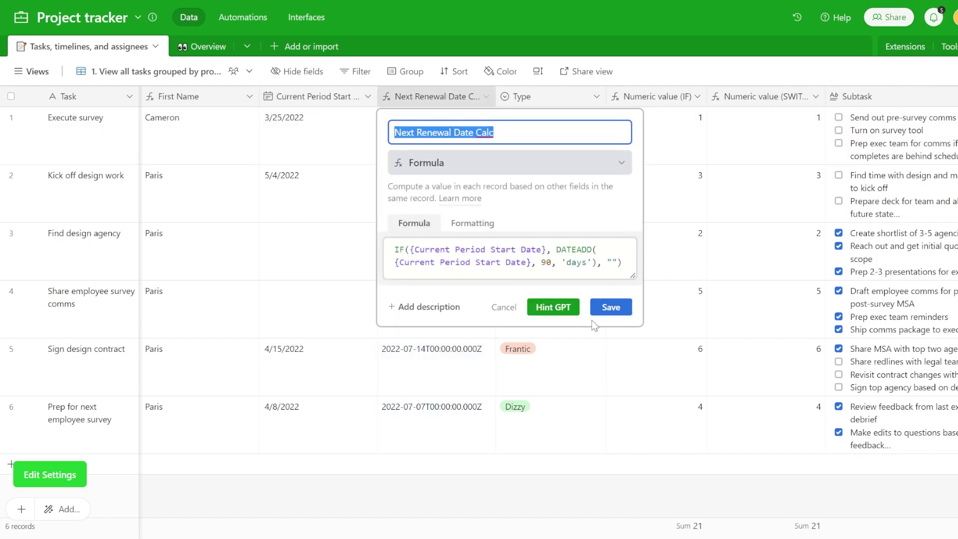
pyautogui.click(619, 265)
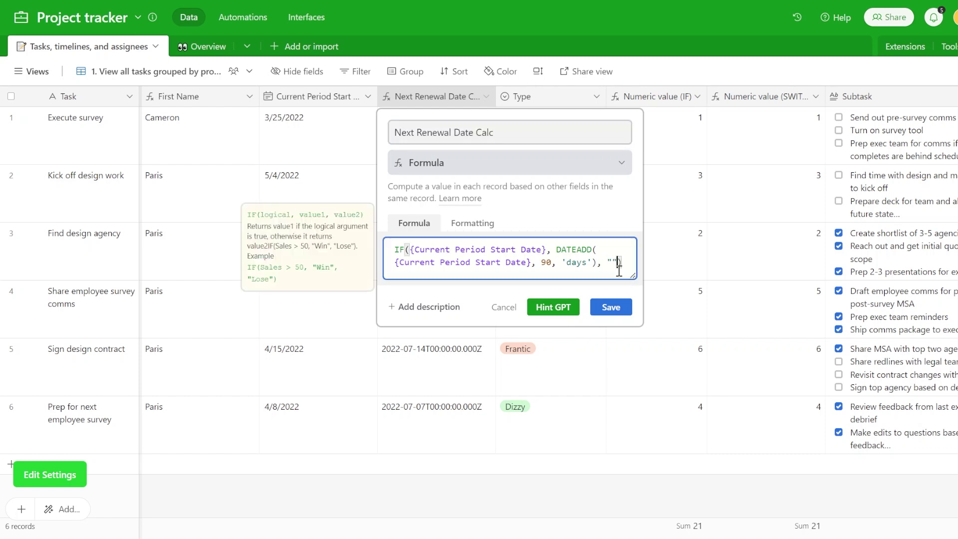
pyautogui.press('BackSpace')
pyautogui.press('BackSpace')
pyautogui.write('Bla')
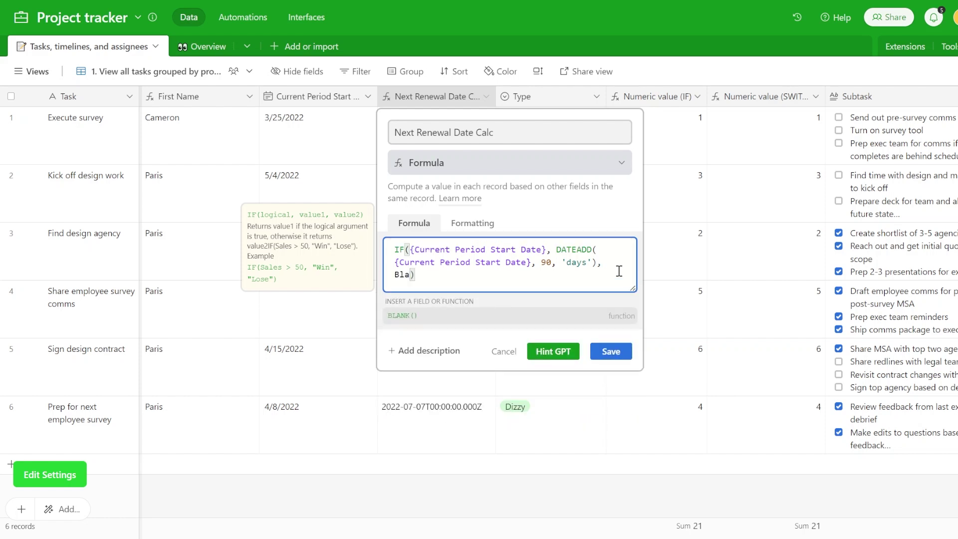
pyautogui.write('n')
pyautogui.press('Tab')
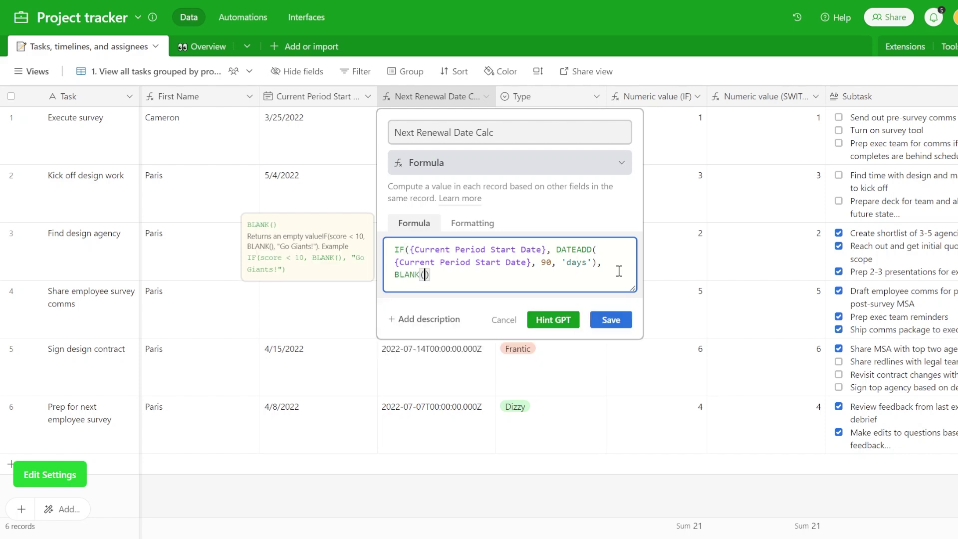
pyautogui.write(')')
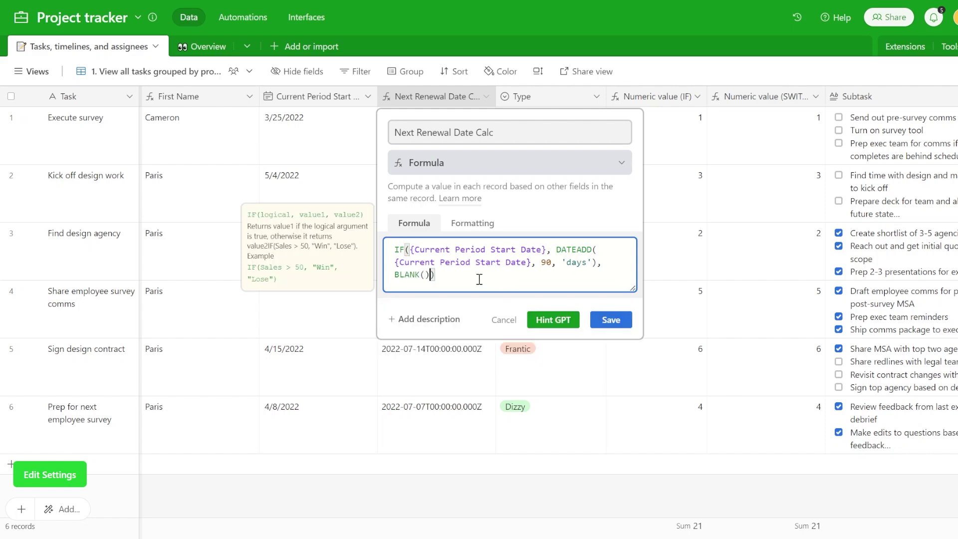
pyautogui.click(473, 223)
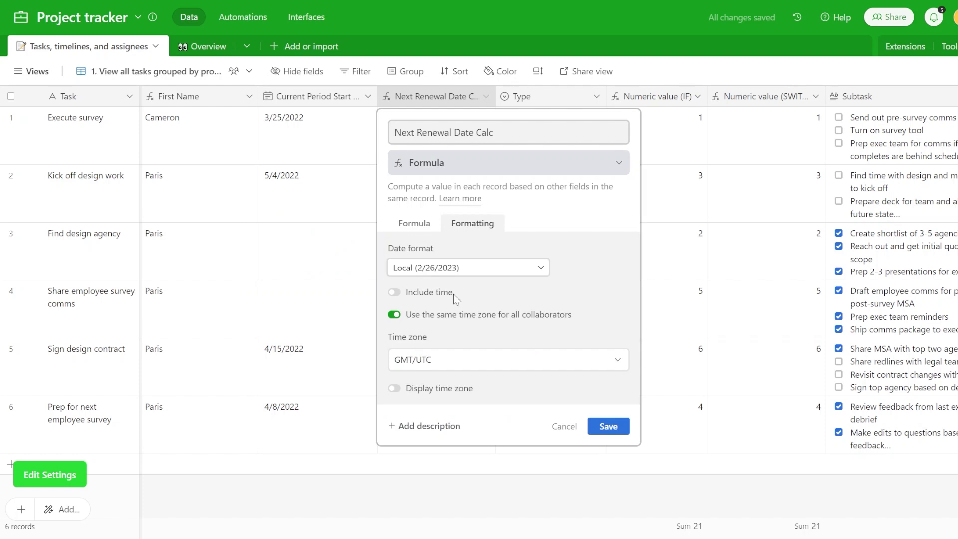
pyautogui.click(613, 427)
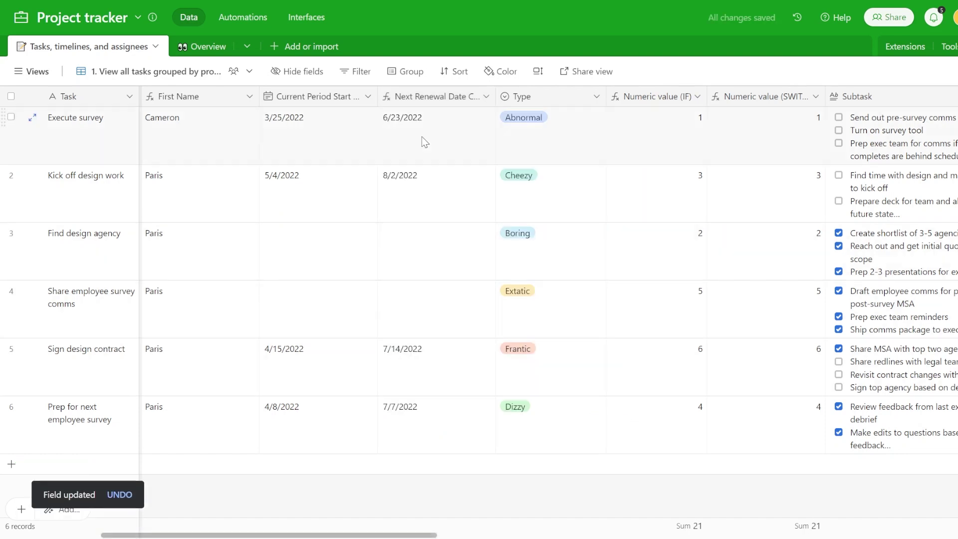
pyautogui.moveTo(422, 143); pyautogui.dragTo(427, 423)
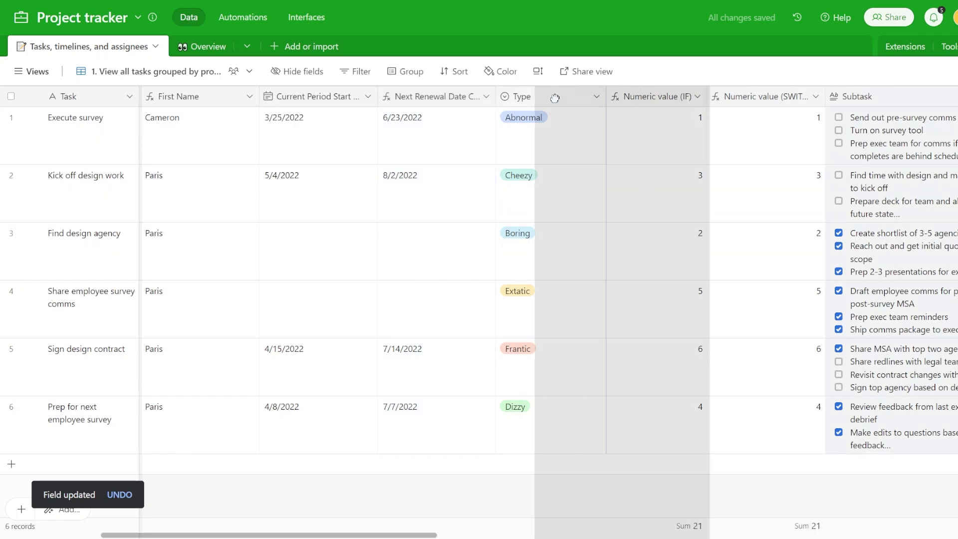
# - Drag Subtask next to Scanner and expand the Find design agency and Sign design contract subtasks
pyautogui.moveTo(538, 97); pyautogui.dragTo(503, 97)
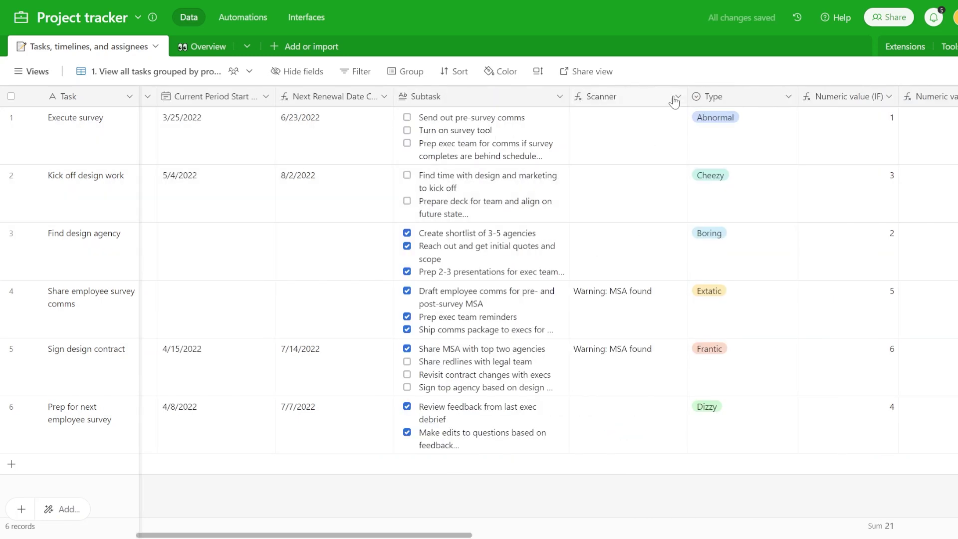
pyautogui.moveTo(494, 129); pyautogui.dragTo(492, 402)
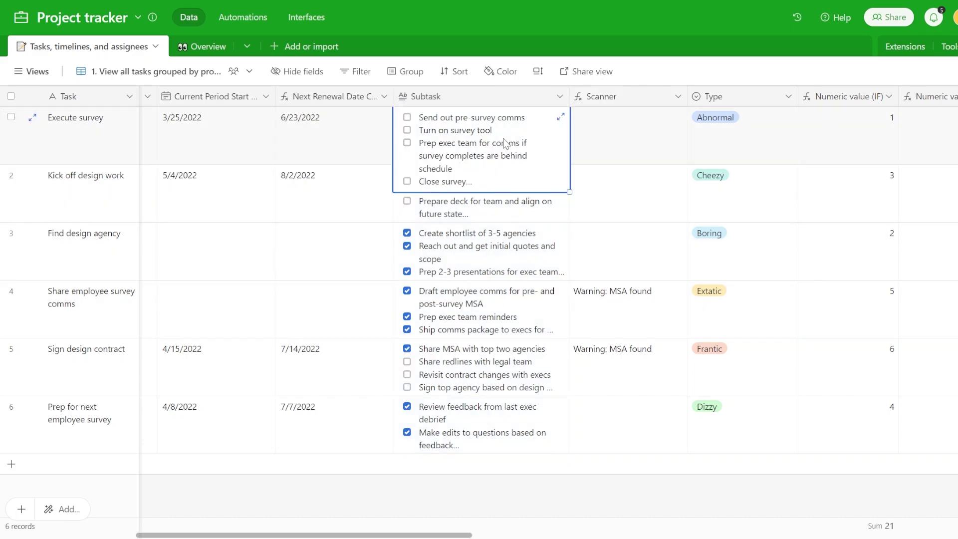
pyautogui.click(510, 256)
pyautogui.click(501, 370)
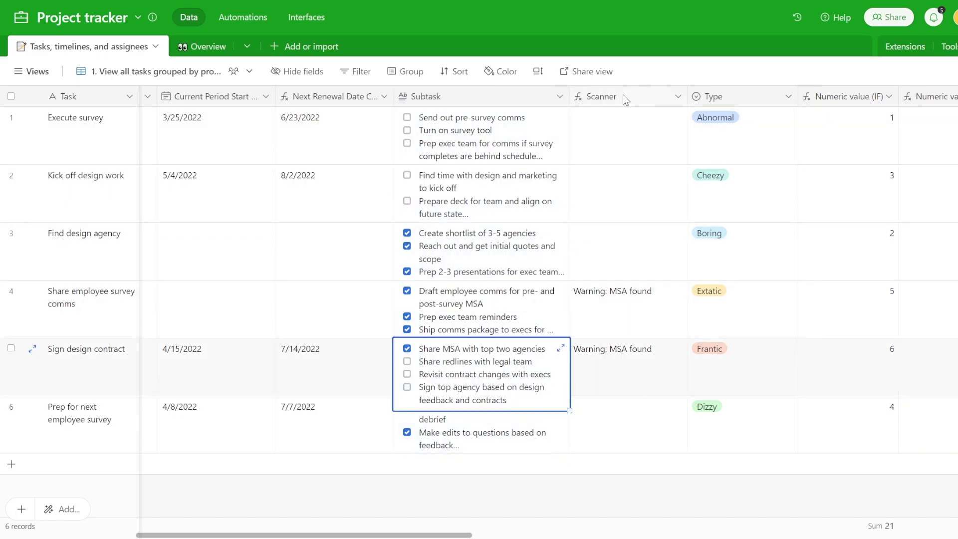
# - Replace the Scanner formula with 'Find word MSA in the Subtask field and create a warning about it' and generate
pyautogui.doubleClick(623, 94)
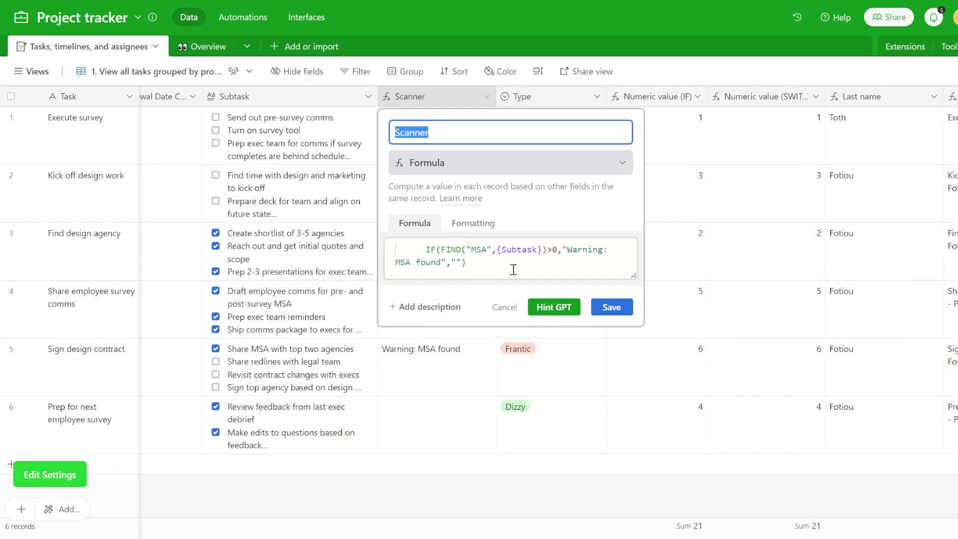
pyautogui.moveTo(512, 268); pyautogui.dragTo(351, 247)
pyautogui.press('BackSpace')
pyautogui.write('Find word MS')
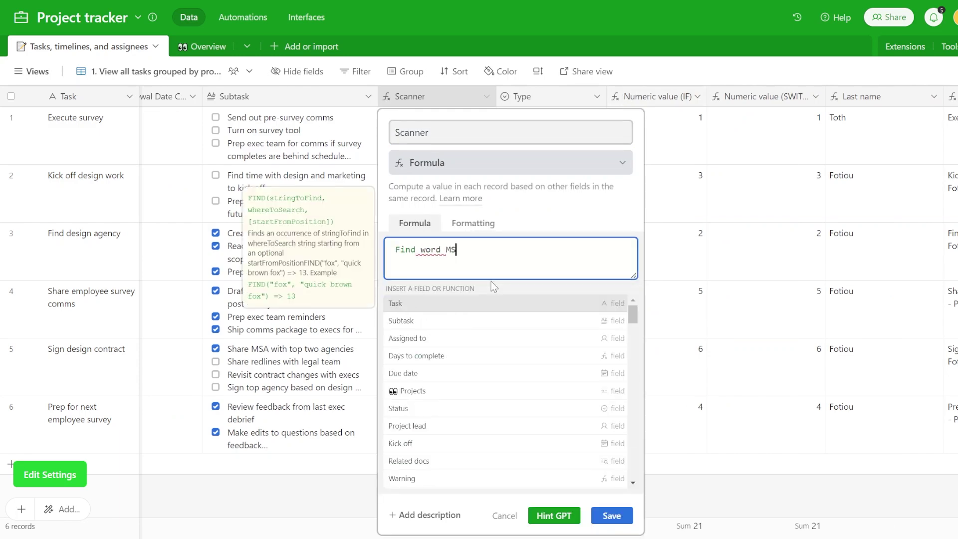
pyautogui.write('A in the Subtask field and create a warning about it')
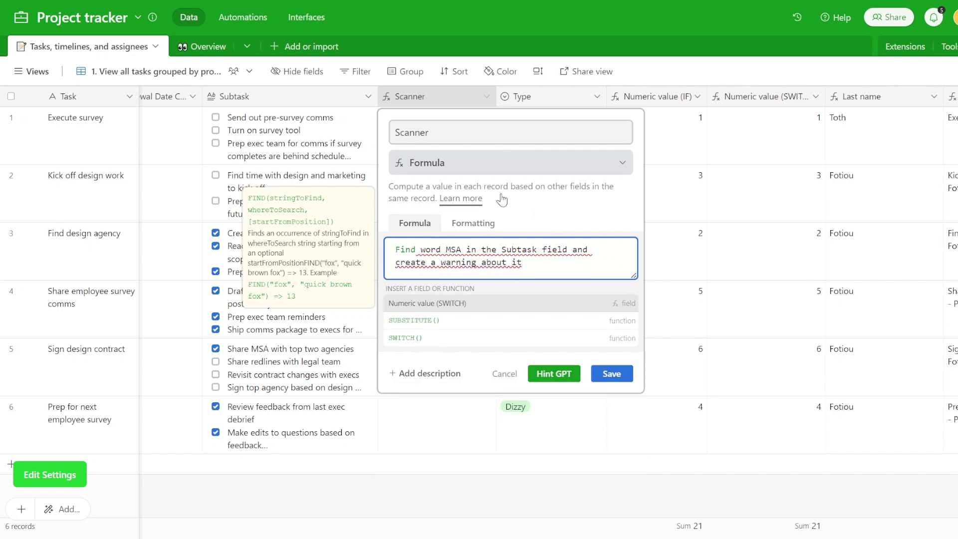
pyautogui.click(559, 374)
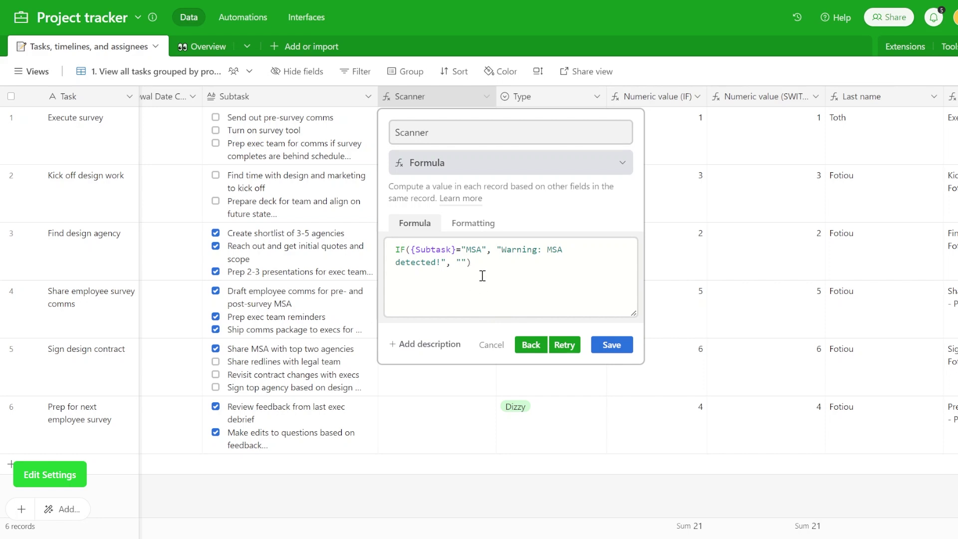
# - Try alternative AI formulas, go back to the earlier one, and save it
pyautogui.click(574, 352)
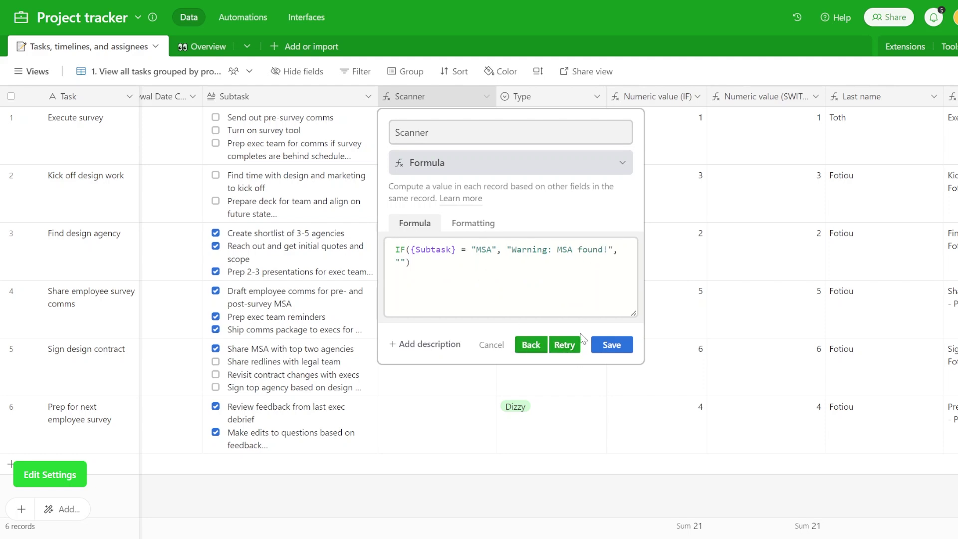
pyautogui.click(568, 347)
pyautogui.click(535, 348)
pyautogui.click(621, 349)
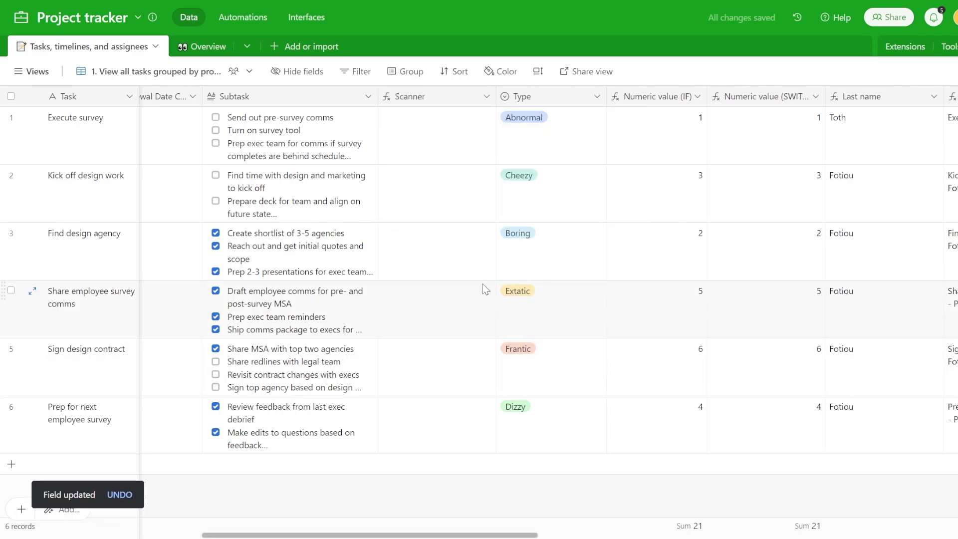
# - Reopen the Scanner formula and change the {Subtask Field} reference to {Subtask}
pyautogui.doubleClick(444, 98)
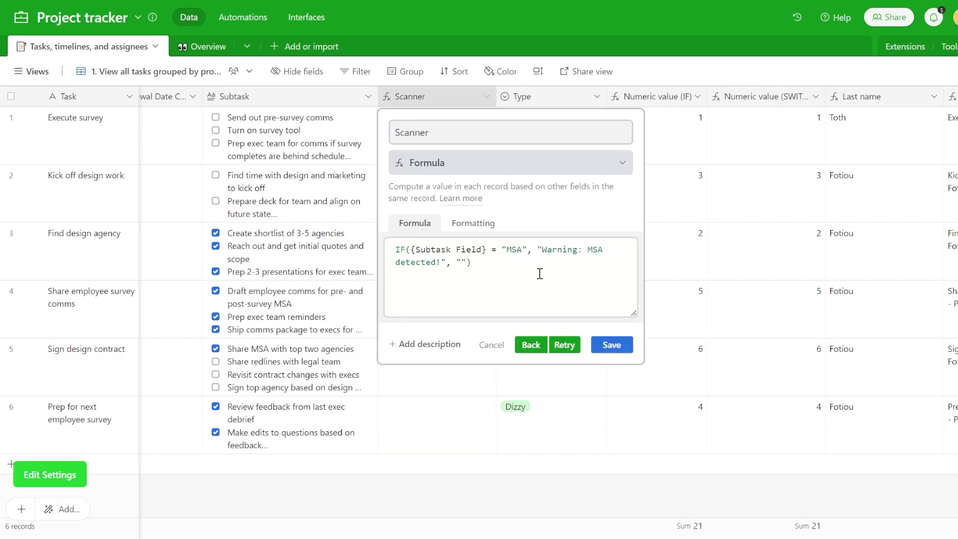
pyautogui.click(525, 273)
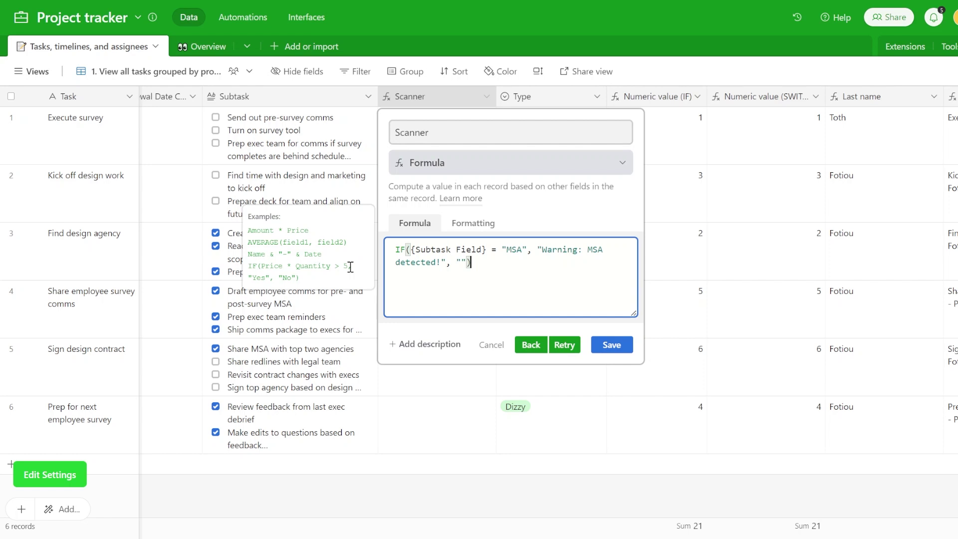
pyautogui.doubleClick(481, 250)
pyautogui.press('BackSpace')
pyautogui.press('BackSpace')
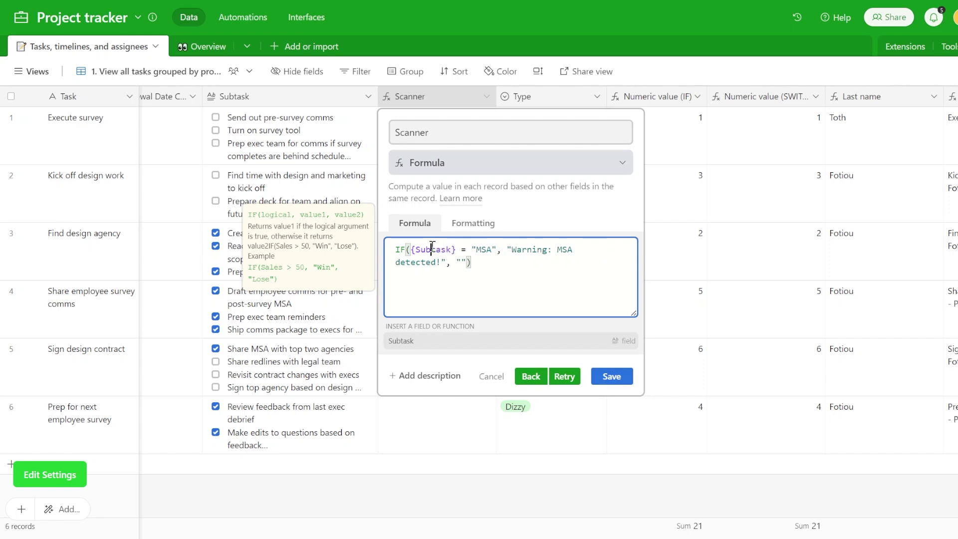
pyautogui.click(432, 248)
pyautogui.click(564, 378)
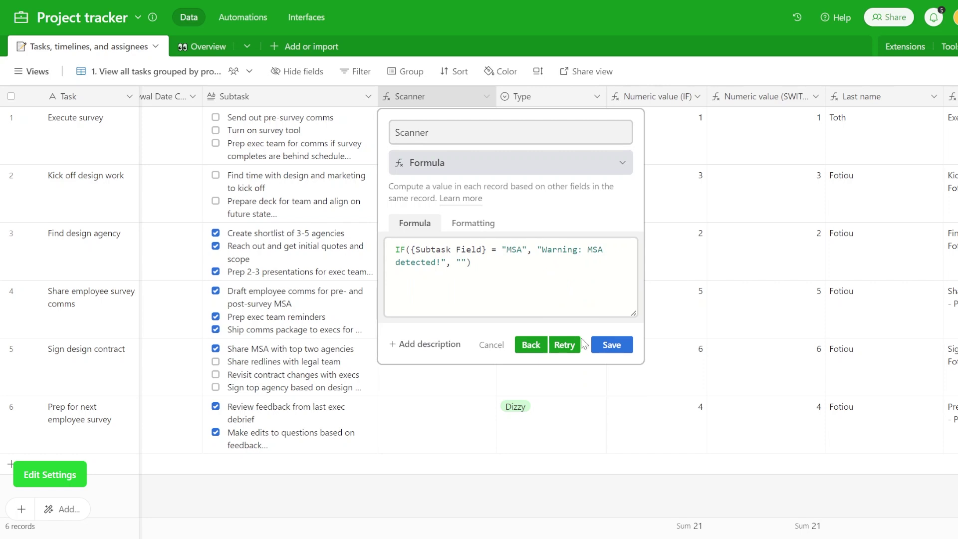
# - Regenerate with Hint GPT, then step back twice to the plain-English MSA request
pyautogui.click(564, 345)
pyautogui.click(531, 348)
pyautogui.click(529, 345)
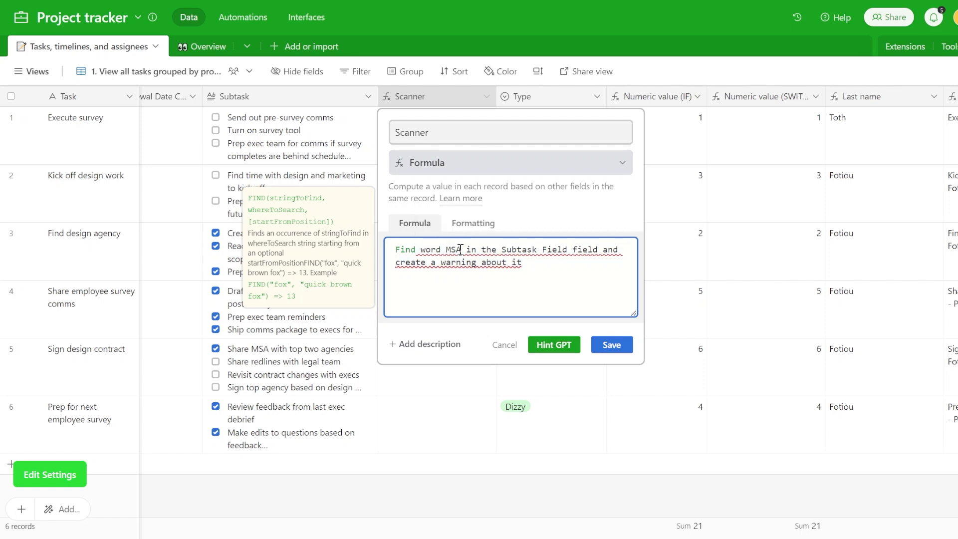
# - Reword the request to find MSA within the Subtask long text and regenerate the formula twice
pyautogui.moveTo(467, 250)
pyautogui.moveTo(466, 250); pyautogui.dragTo(502, 252)
pyautogui.write('within the')
pyautogui.press('BackSpace')
pyautogui.press('BackSpace')
pyautogui.press('BackSpace')
pyautogui.press('BackSpace')
pyautogui.press('BackSpace')
pyautogui.press('BackSpace')
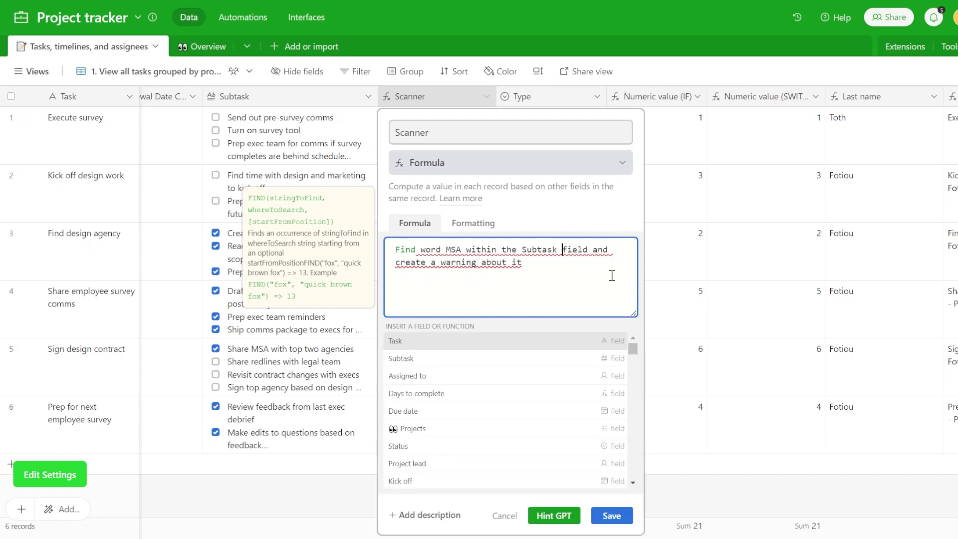
pyautogui.write('long text')
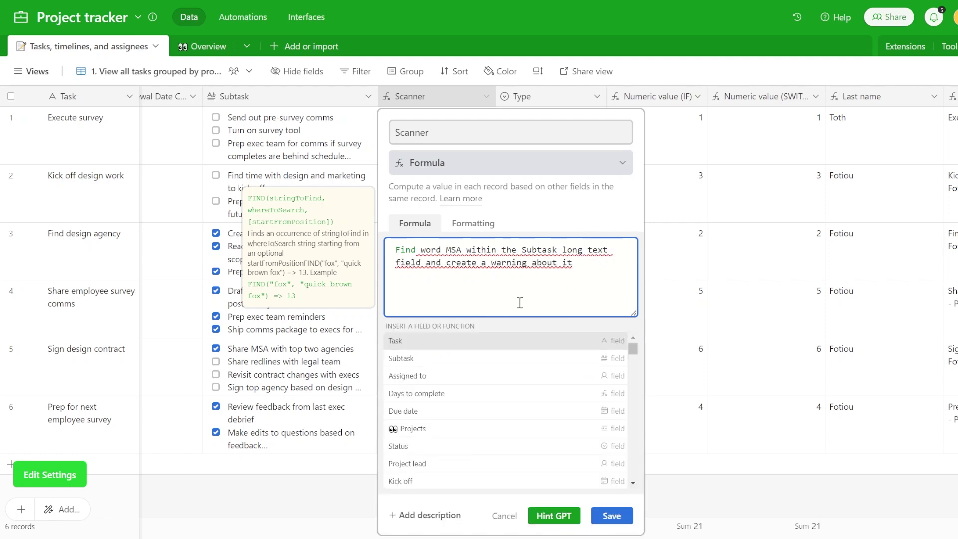
pyautogui.click(554, 516)
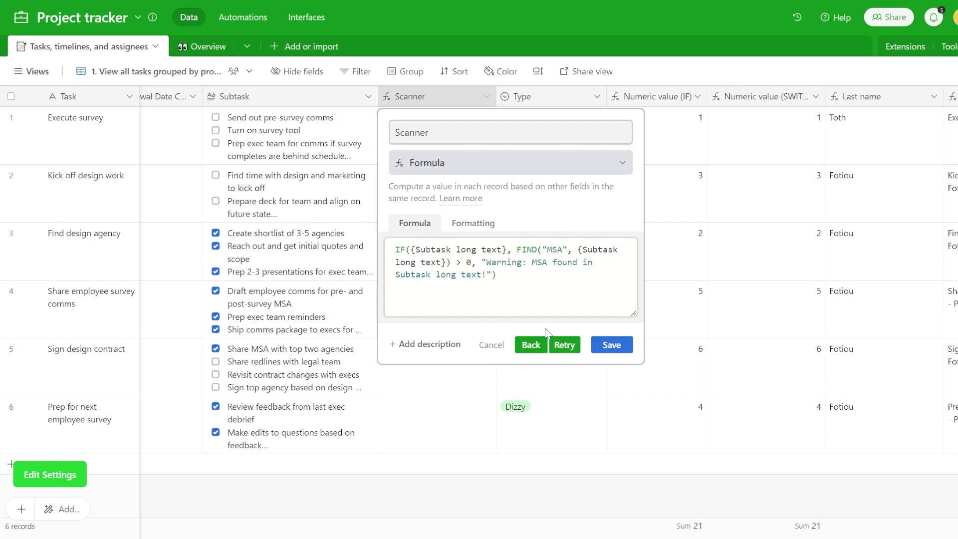
pyautogui.click(573, 347)
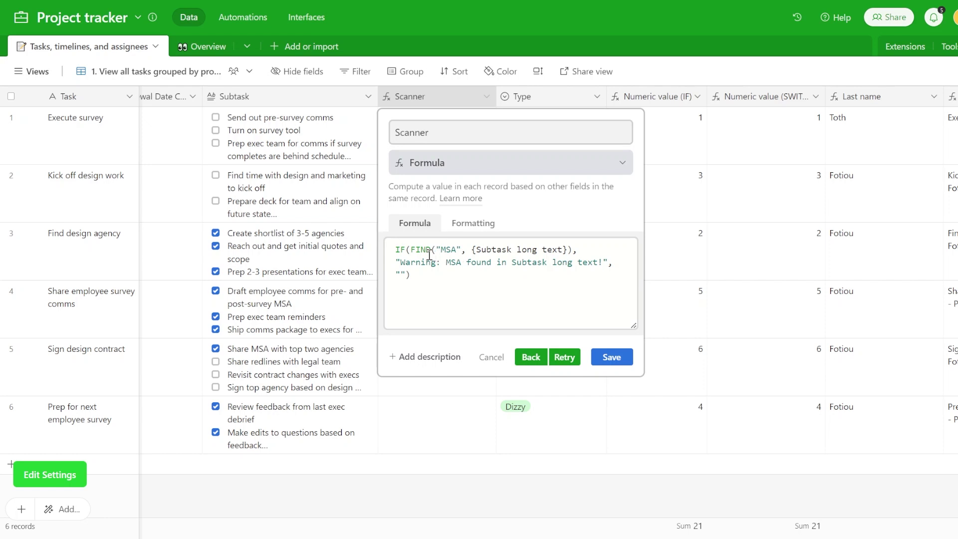
# - Trim the FIND reference to {Subtask} and save the Scanner formula
pyautogui.click(467, 285)
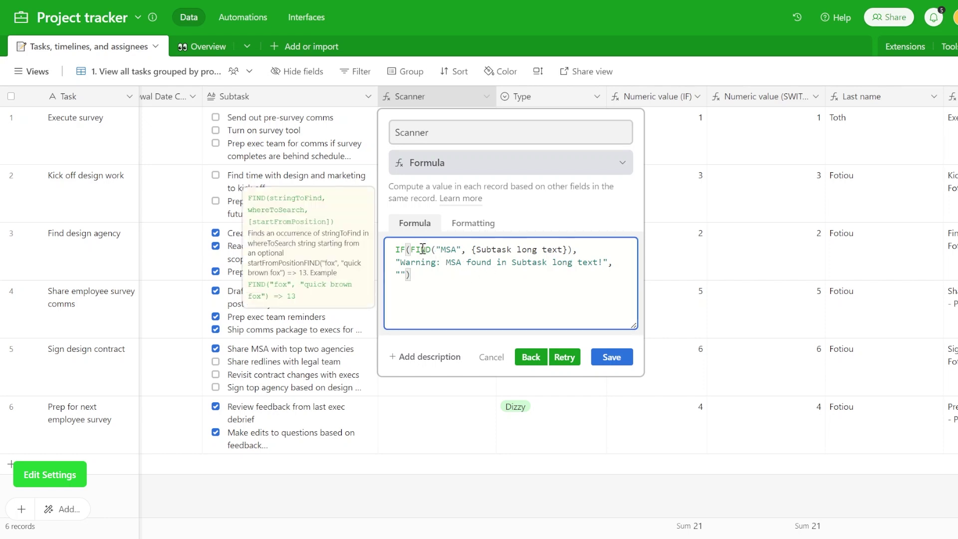
pyautogui.click(448, 249)
pyautogui.moveTo(508, 250); pyautogui.dragTo(562, 249)
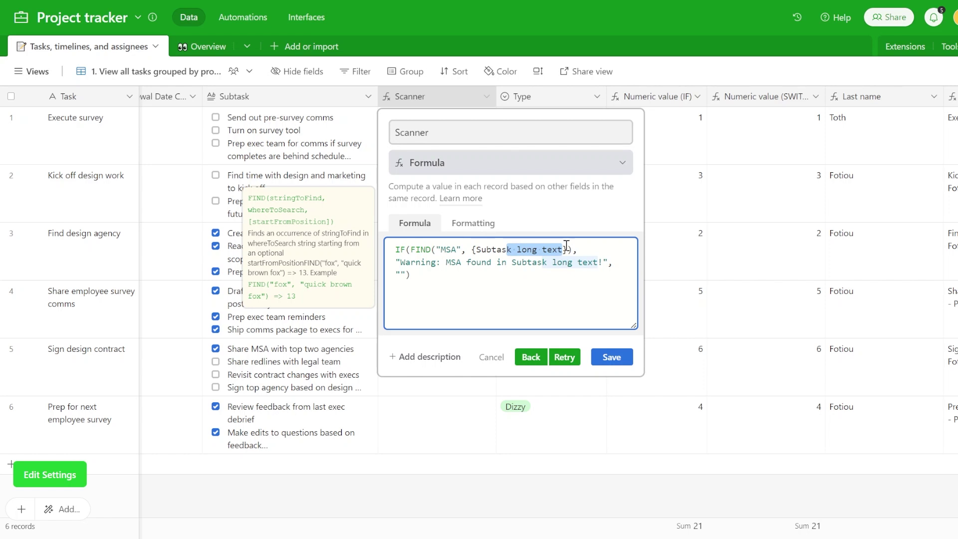
pyautogui.press('BackSpace')
pyautogui.hotkey('ctrl', 'z')
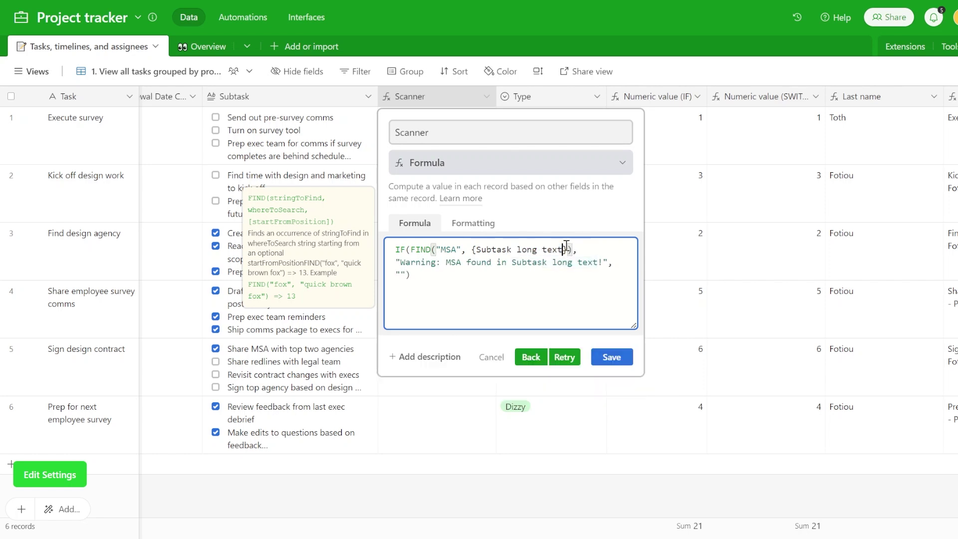
pyautogui.moveTo(522, 250); pyautogui.dragTo(562, 250)
pyautogui.press('BackSpace')
pyautogui.click(612, 389)
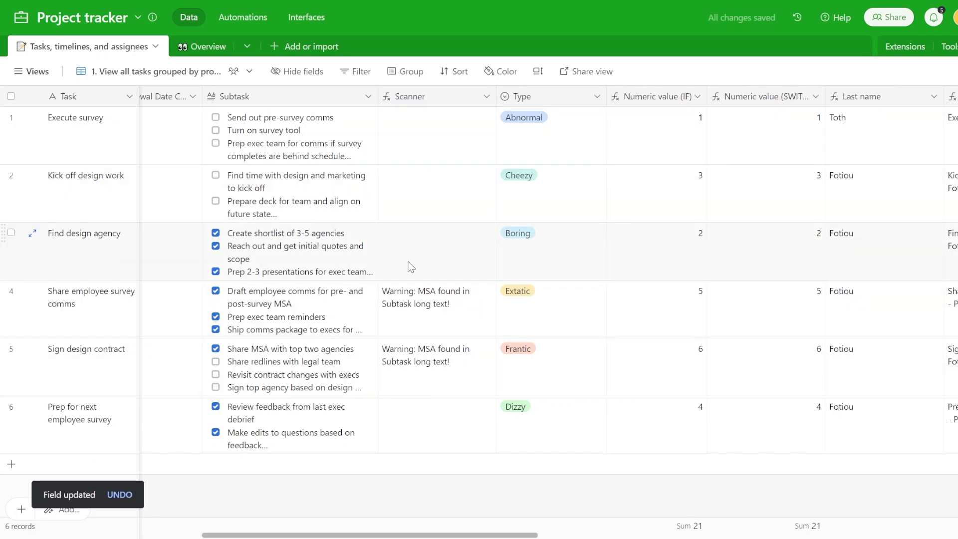
# - Compare the Subtask text of rows 4 and 5 with their Scanner warnings for MSA
pyautogui.click(425, 322)
pyautogui.click(428, 352)
pyautogui.click(315, 371)
pyautogui.click(306, 312)
pyautogui.click(319, 365)
pyautogui.click(438, 364)
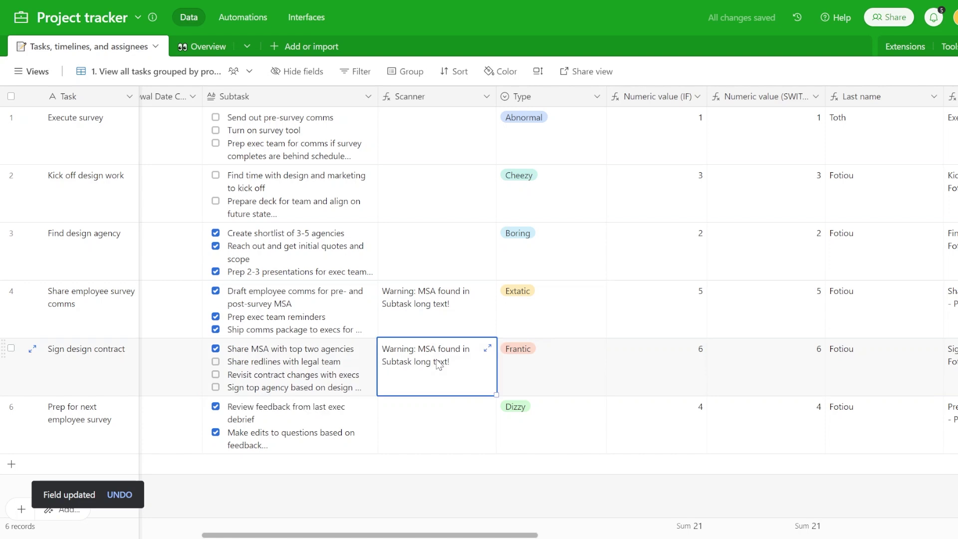
pyautogui.click(459, 298)
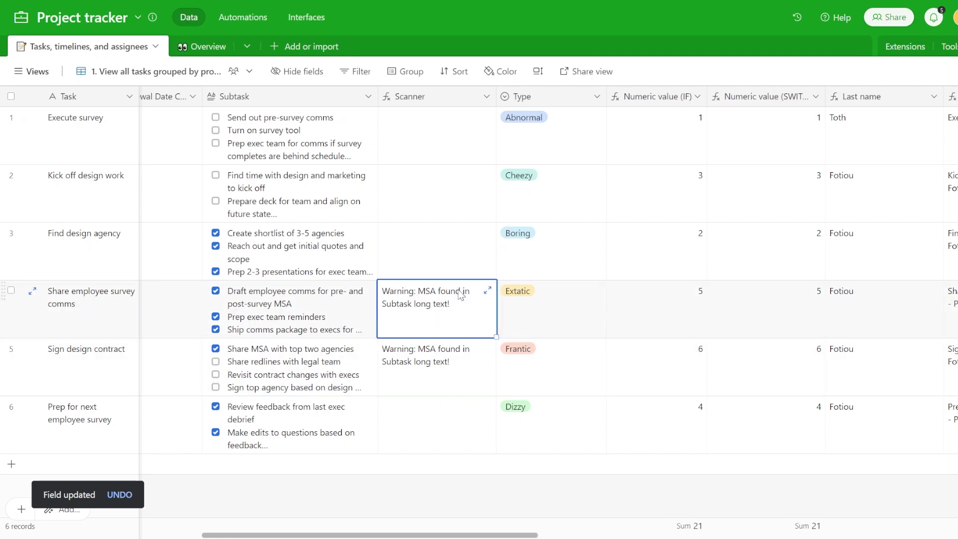
# - Replace the Scanner formula with 'Find the word MSA inside the long text field Subtask and create a warning' and generate it
pyautogui.doubleClick(446, 100)
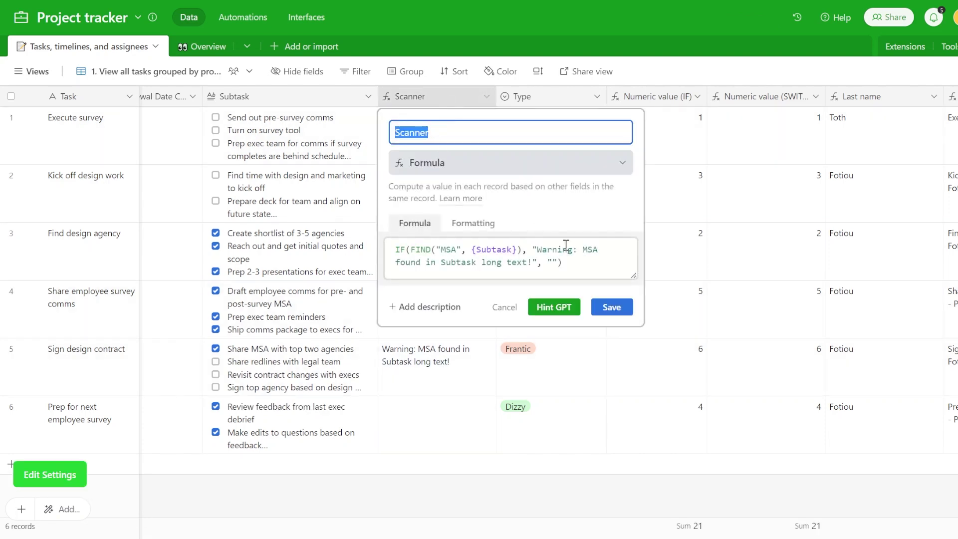
pyautogui.click(578, 269)
pyautogui.hotkey('ctrl', 'a')
pyautogui.write('Find the word MSA insid')
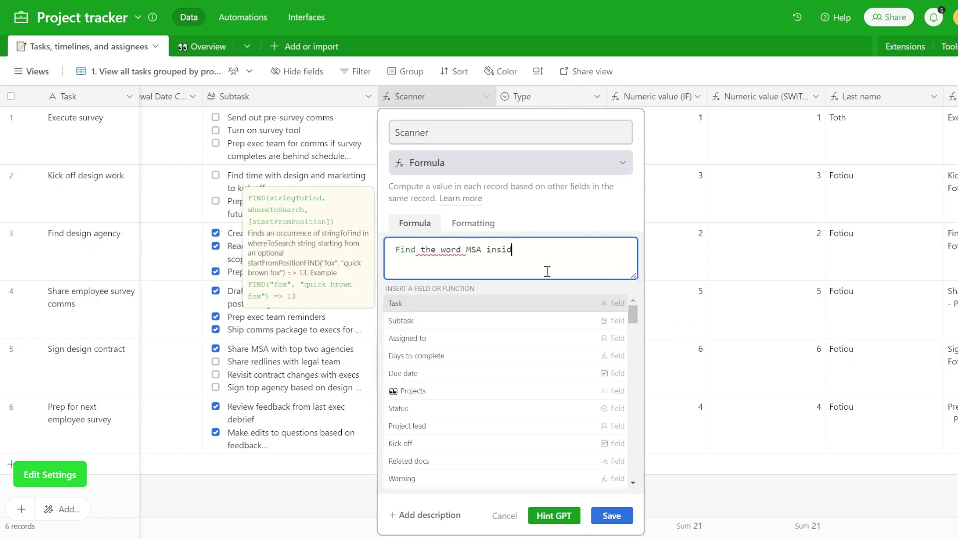
pyautogui.write('e the long text field Subtask and create a warning')
pyautogui.click(557, 340)
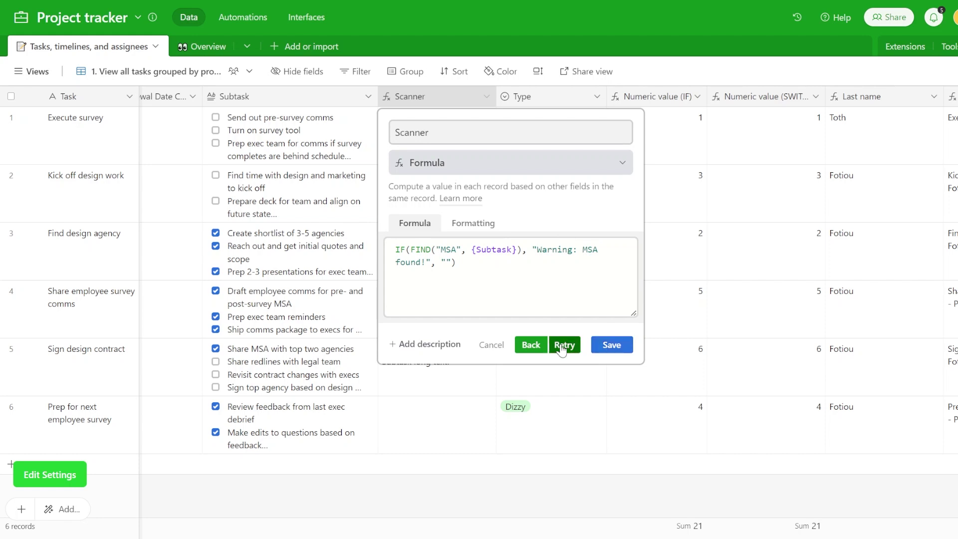
# - Raise the AI assistant's temperature from 0.2 through 0.4 up to 1, then close its settings
pyautogui.click(42, 486)
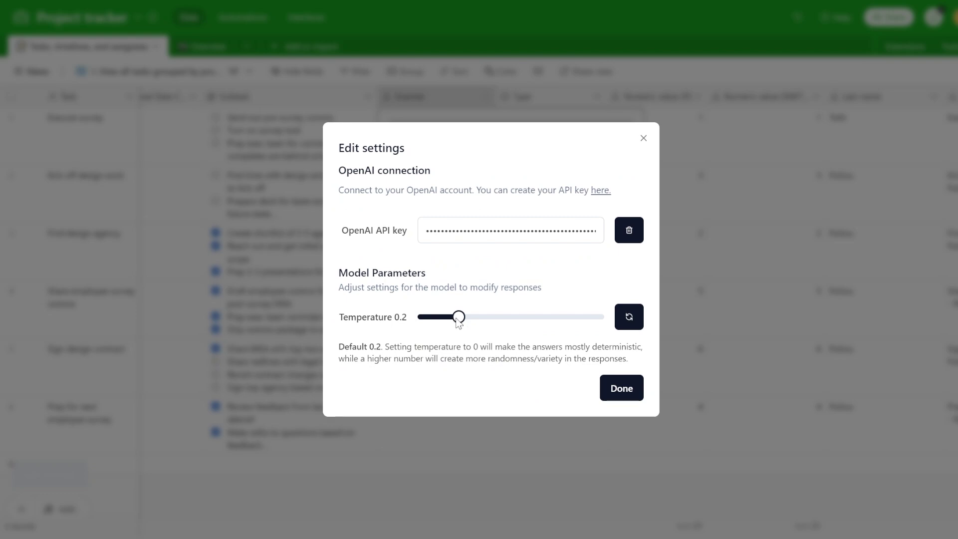
pyautogui.moveTo(467, 323); pyautogui.dragTo(495, 321)
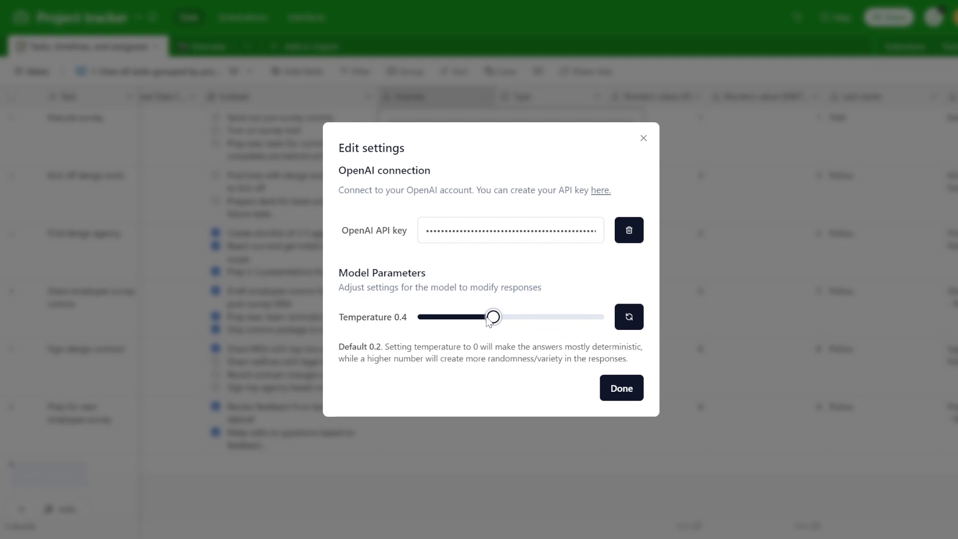
pyautogui.moveTo(494, 321); pyautogui.dragTo(609, 322)
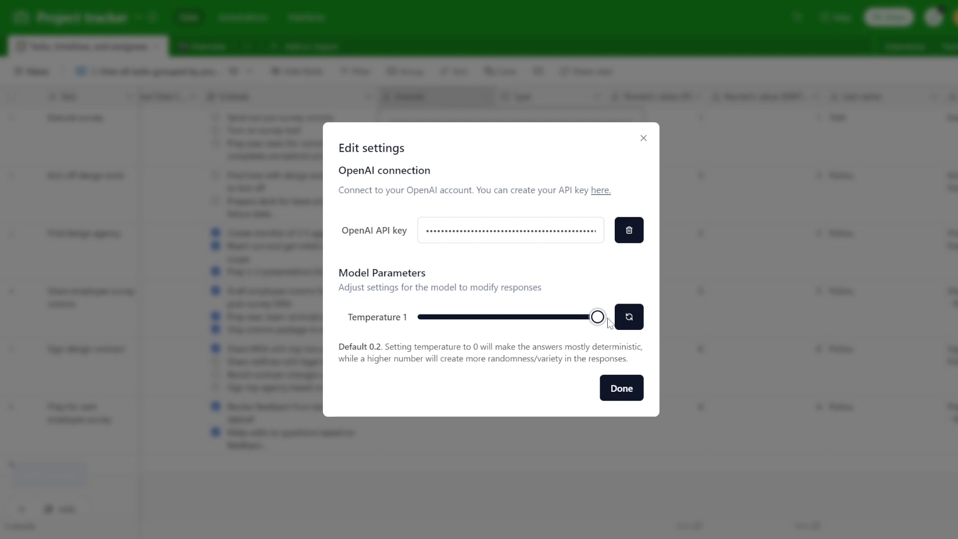
pyautogui.click(621, 388)
# - Regenerate the Scanner formula four times at temperature 1
pyautogui.click(567, 346)
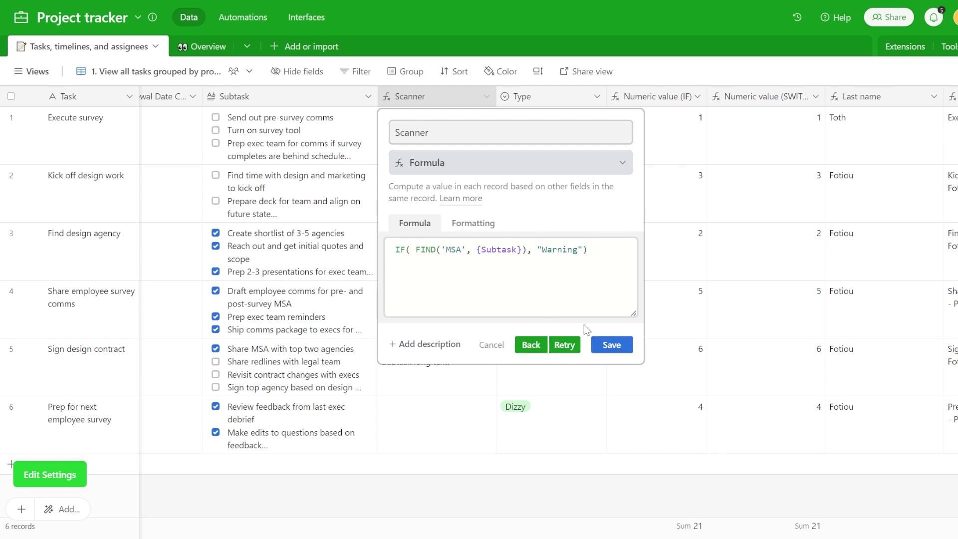
pyautogui.click(564, 345)
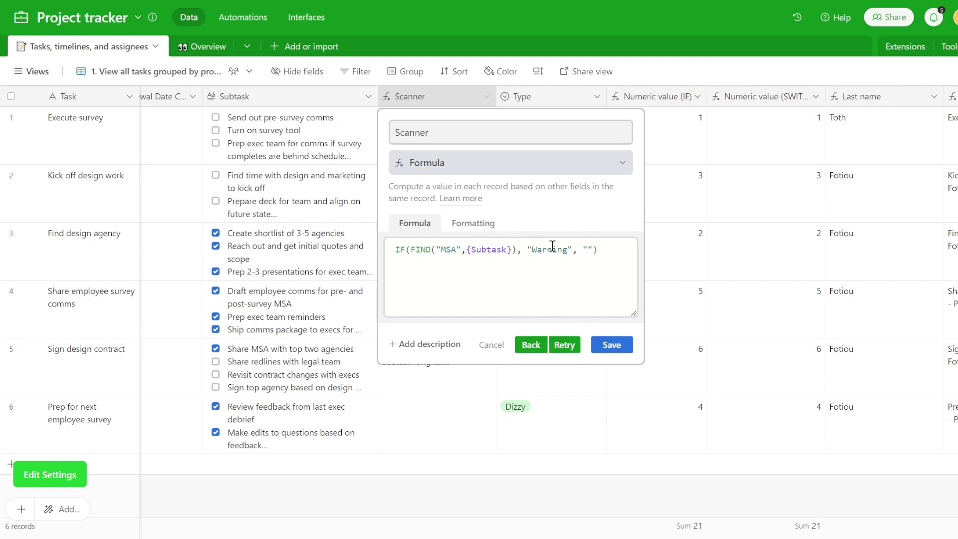
pyautogui.click(563, 348)
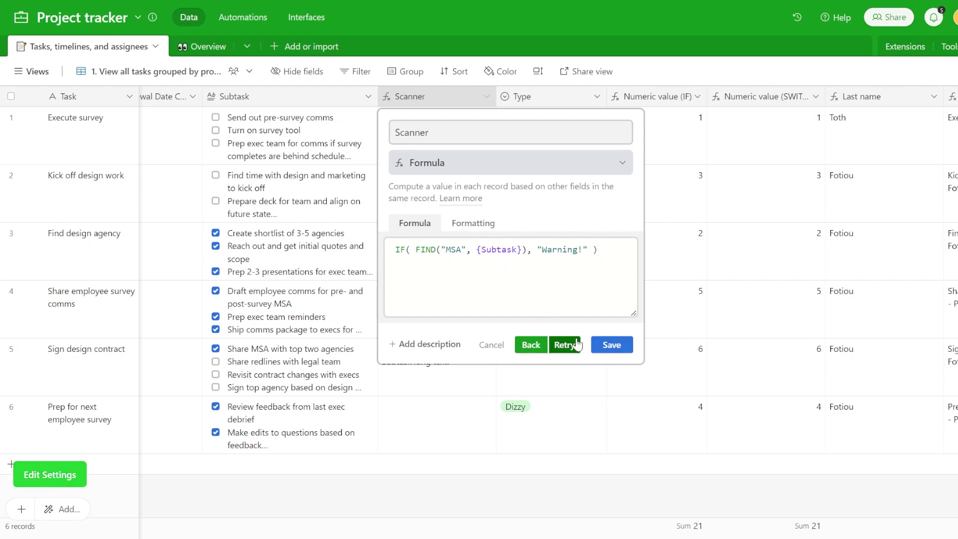
pyautogui.click(563, 344)
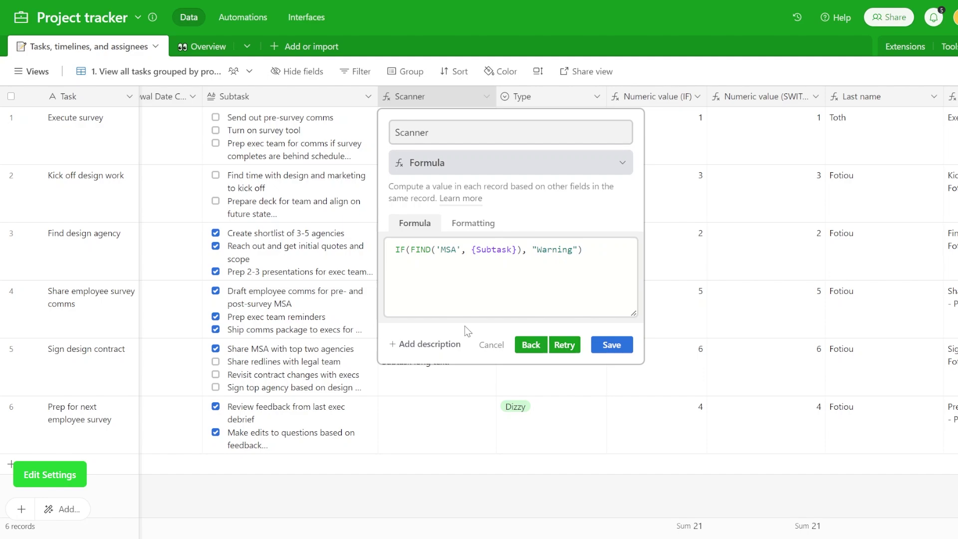
# - Lower the AI temperature to 0.4 and keep the Scanner field changes
pyautogui.click(70, 475)
pyautogui.moveTo(597, 317); pyautogui.dragTo(410, 319)
pyautogui.click(618, 387)
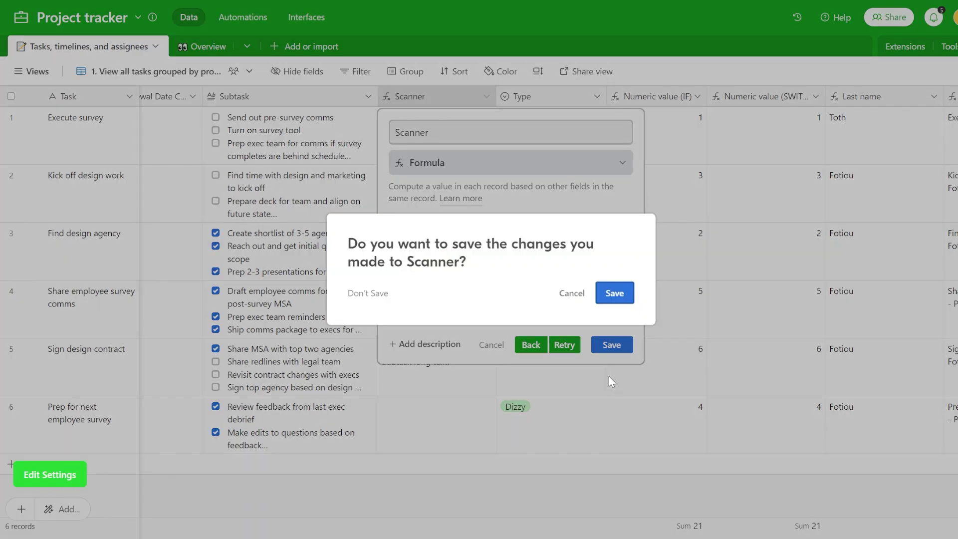
pyautogui.click(600, 298)
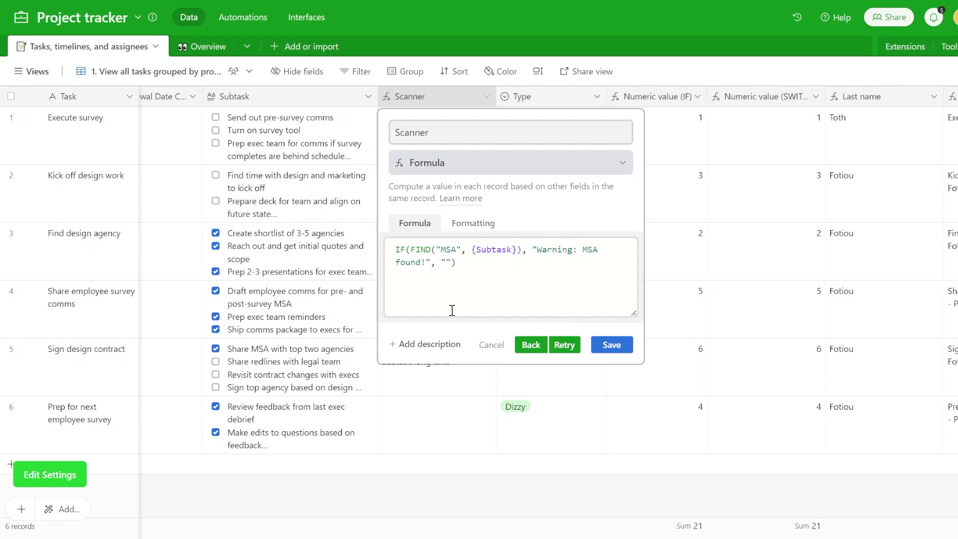
# - Regenerate the Scanner formula twice more, then set the AI temperature to 0.2
pyautogui.click(564, 345)
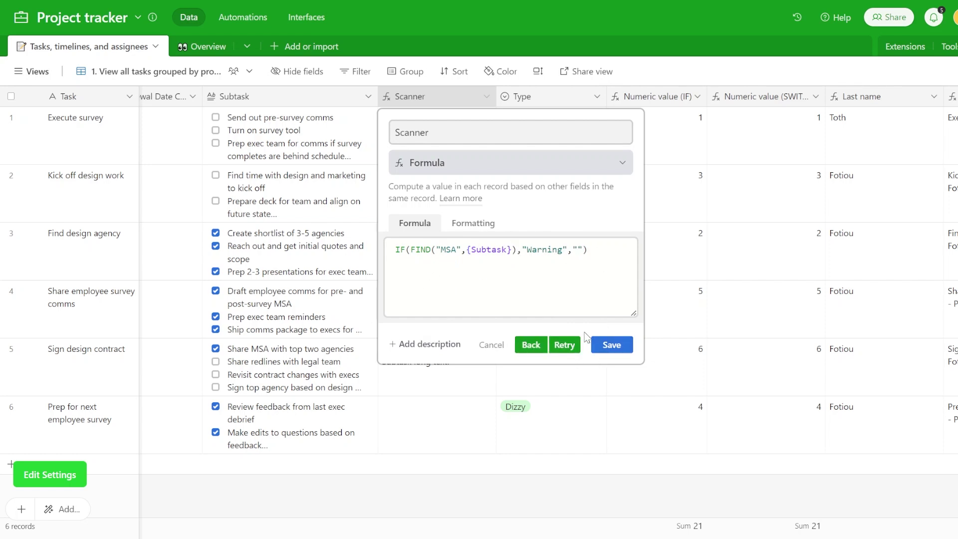
pyautogui.click(574, 344)
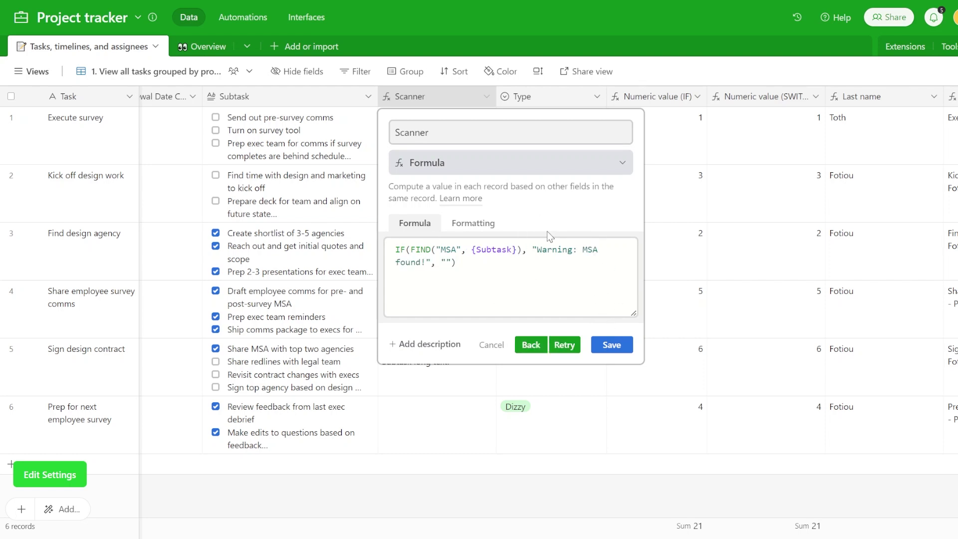
pyautogui.click(80, 475)
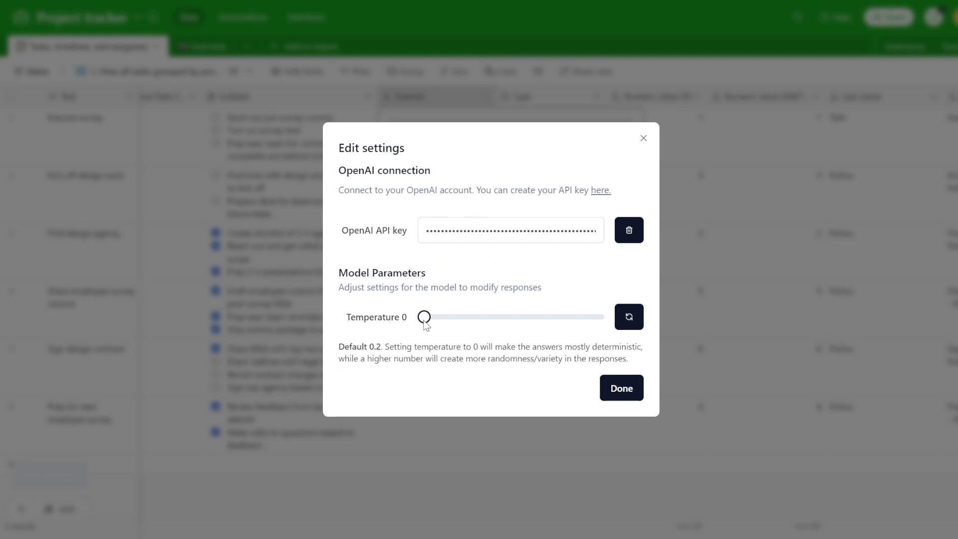
pyautogui.moveTo(423, 321); pyautogui.dragTo(449, 319)
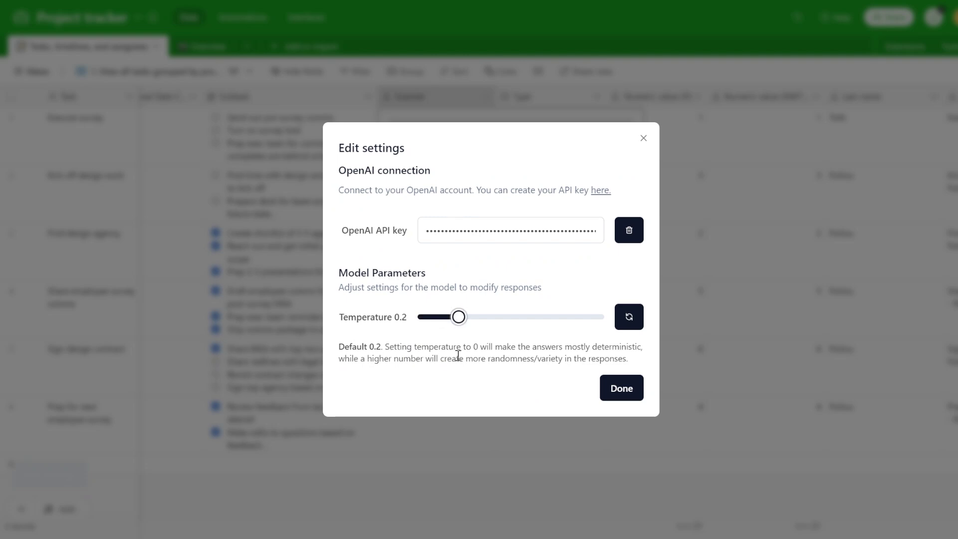
# - Reset the AI temperature to its default and save the Scanner formula field
pyautogui.click(629, 317)
pyautogui.click(624, 389)
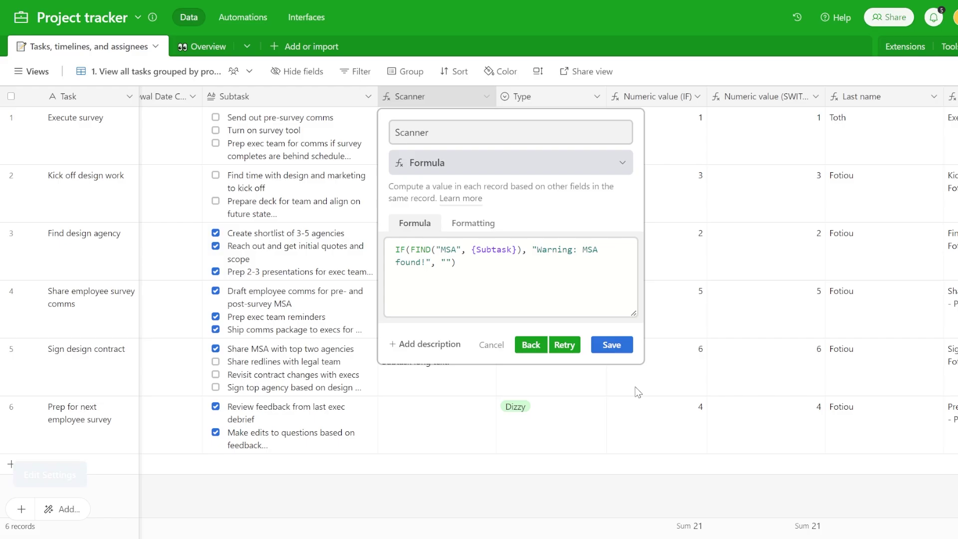
pyautogui.click(613, 344)
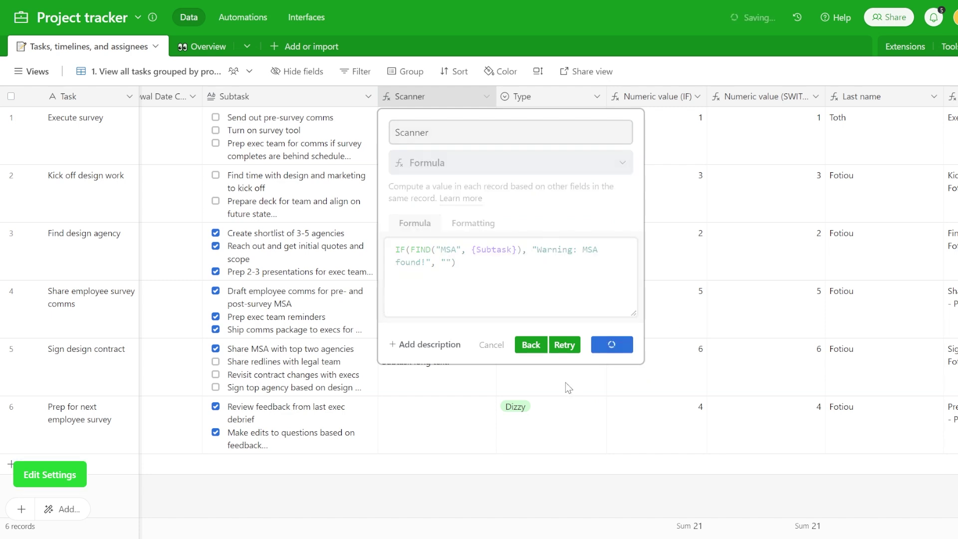
# - Check that rows 4 and 5 show 'Warning: MSA found!' against their Subtask text
pyautogui.moveTo(294, 195); pyautogui.dragTo(295, 370)
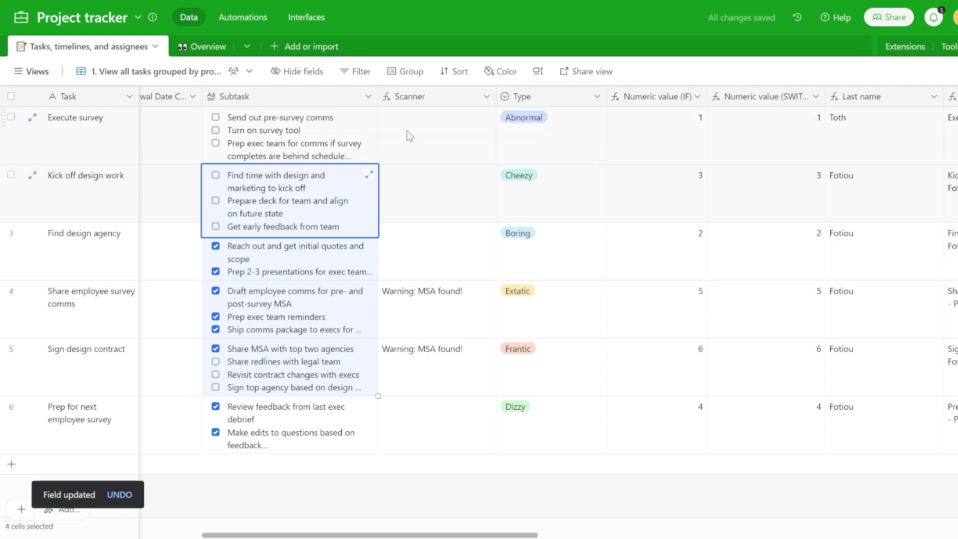
pyautogui.moveTo(430, 216); pyautogui.dragTo(425, 307)
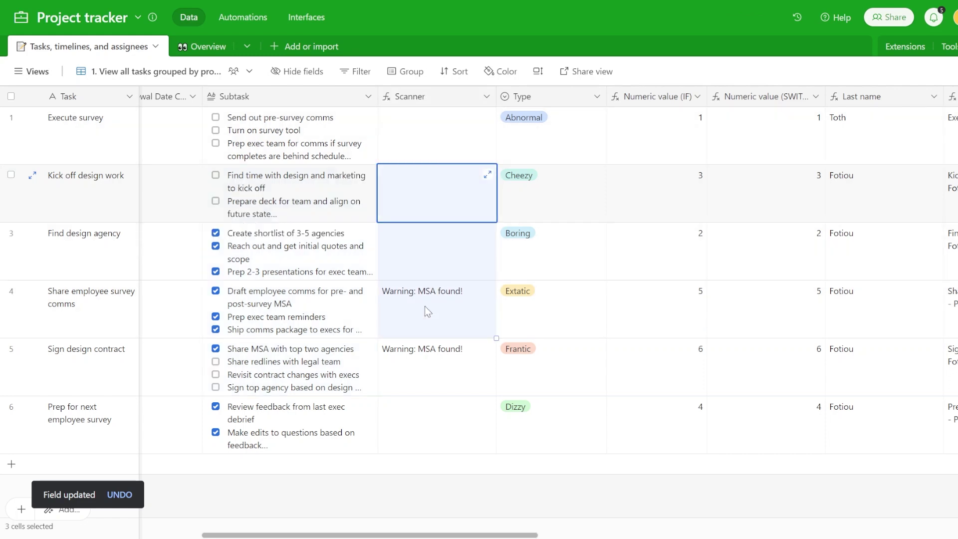
pyautogui.click(424, 307)
pyautogui.click(434, 253)
# - Inspect the Type values against the Numeric value (IF) results for rows 1–4
pyautogui.moveTo(673, 248); pyautogui.dragTo(789, 248)
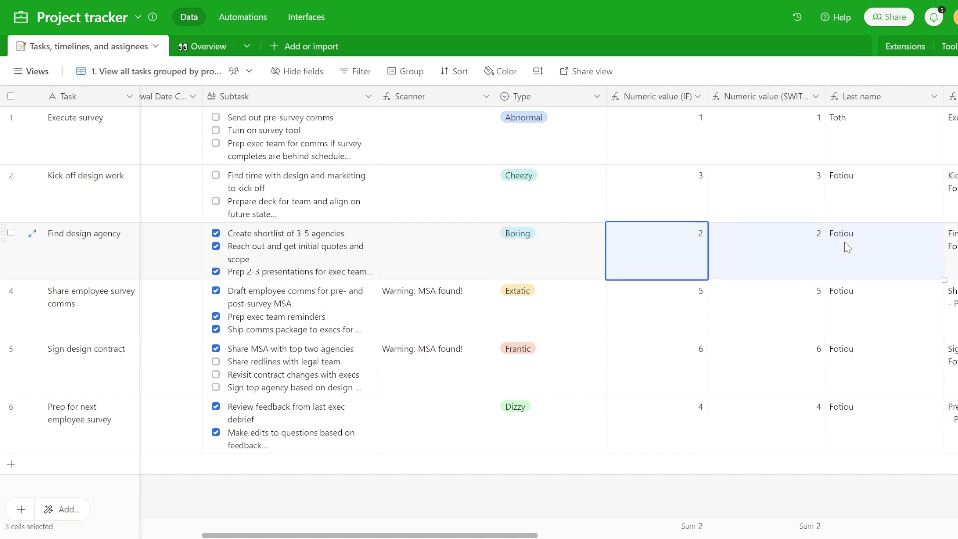
pyautogui.press('Right')
pyautogui.press('Right')
pyautogui.press('Right')
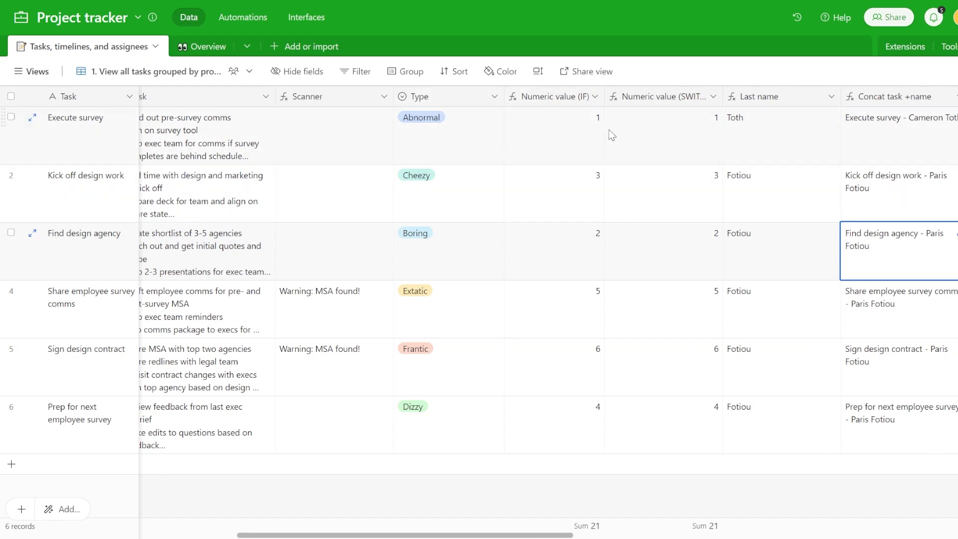
pyautogui.click(450, 138)
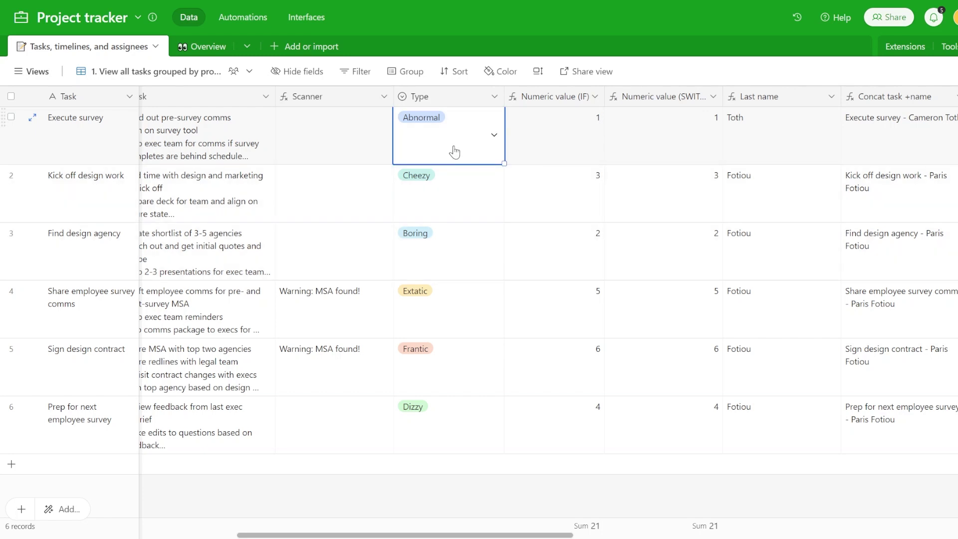
pyautogui.click(569, 197)
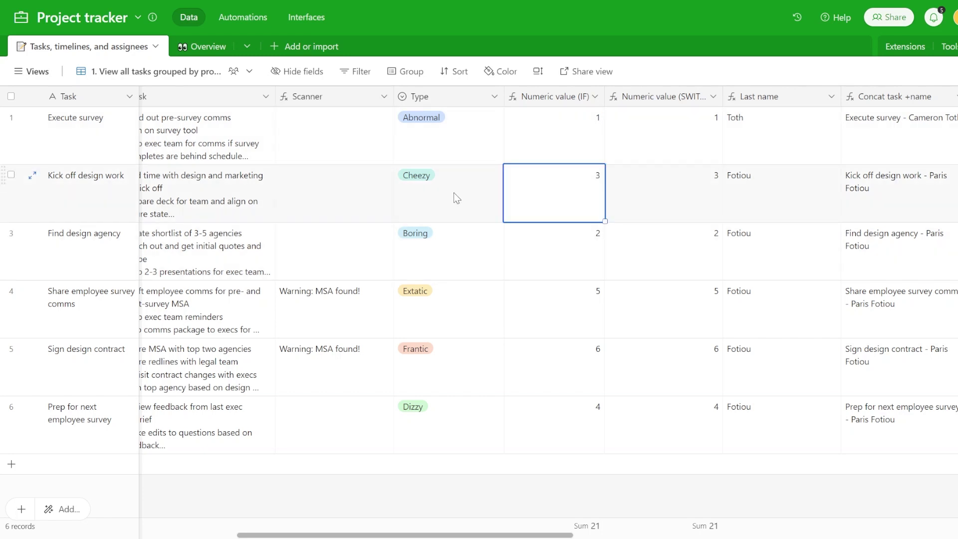
pyautogui.click(408, 200)
pyautogui.click(573, 254)
pyautogui.click(469, 312)
# - Open the Numeric value (SWITCH) field editor and review its nested IF formula
pyautogui.doubleClick(667, 99)
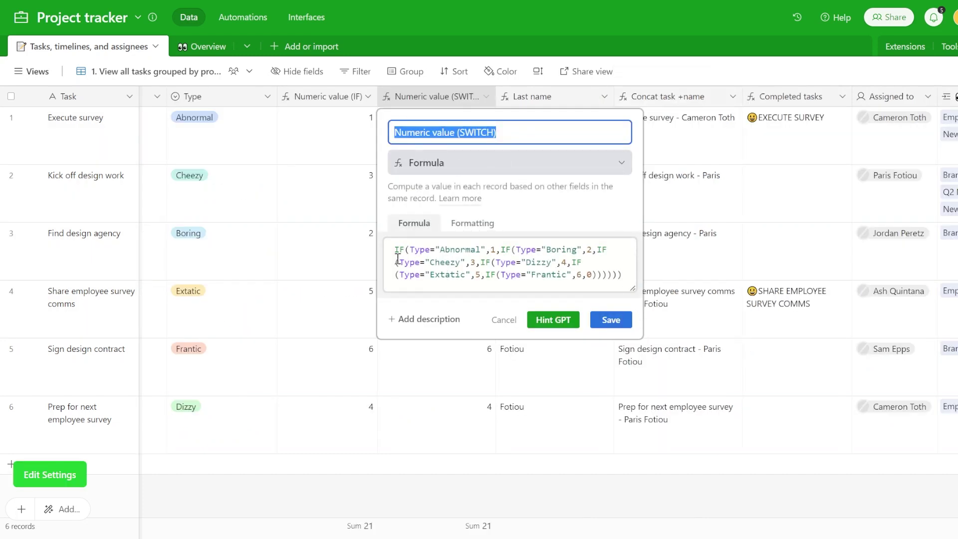
pyautogui.moveTo(444, 249); pyautogui.dragTo(537, 249)
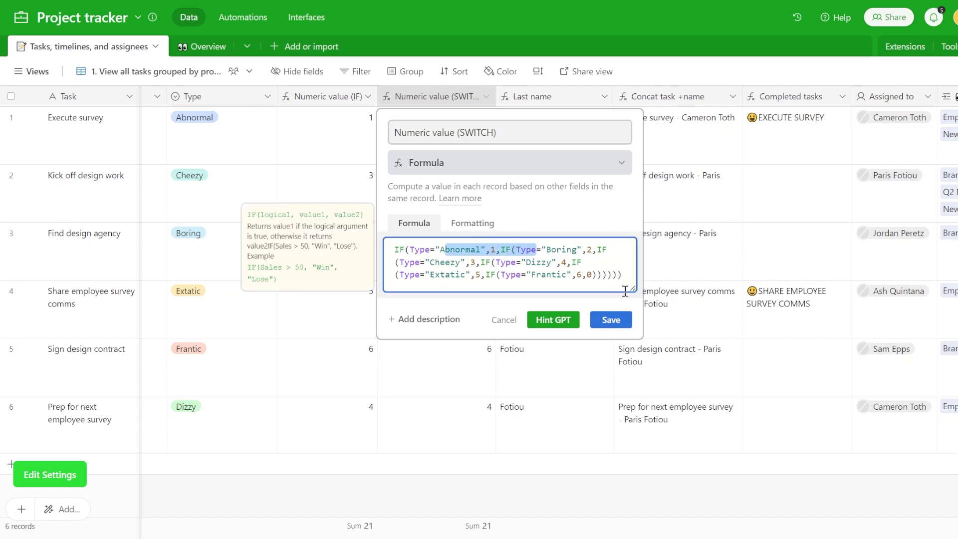
pyautogui.moveTo(633, 290); pyautogui.dragTo(671, 383)
pyautogui.click(584, 300)
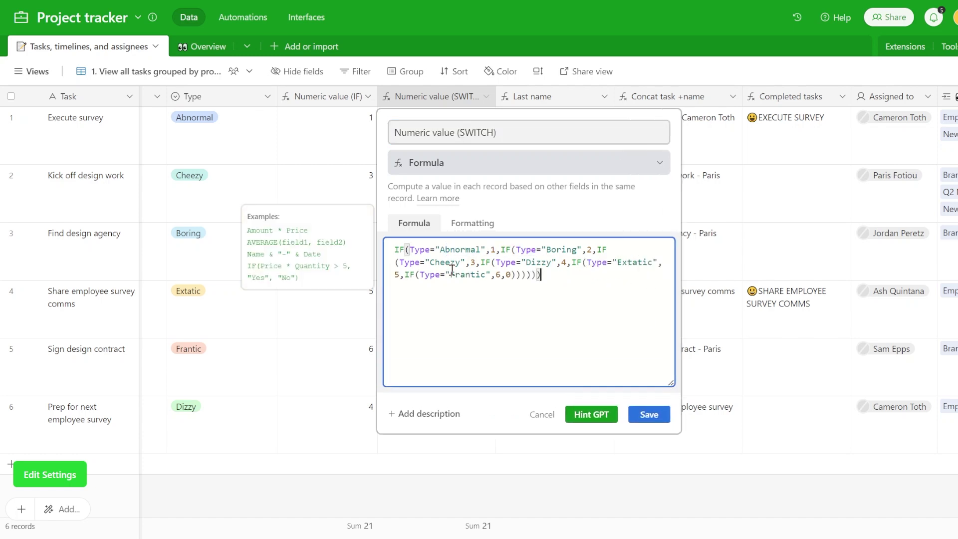
pyautogui.click(567, 249)
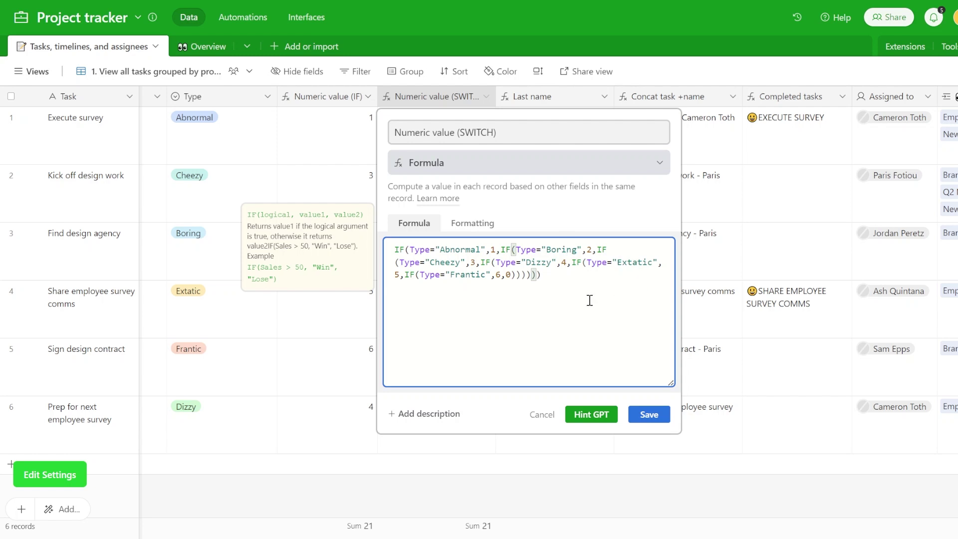
pyautogui.click(587, 281)
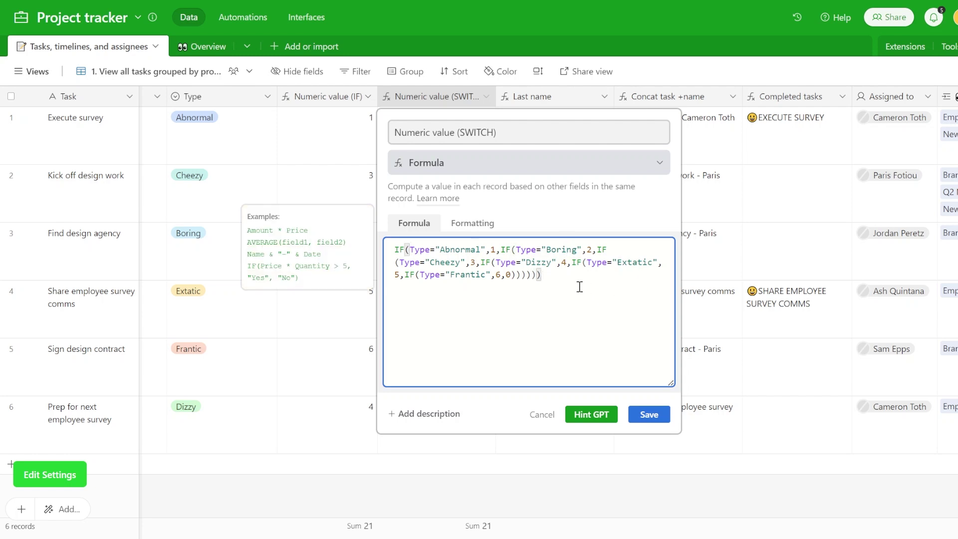
pyautogui.hotkey('ctrl', 'a')
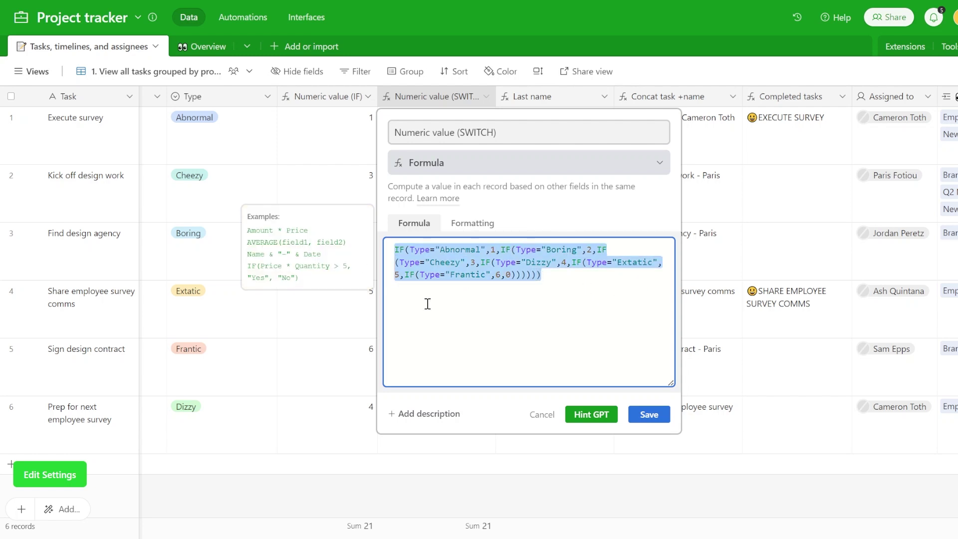
# - Add the line 'Convert below formula to use SWITCH instead of IF' above the IF formula and select it
pyautogui.click(396, 249)
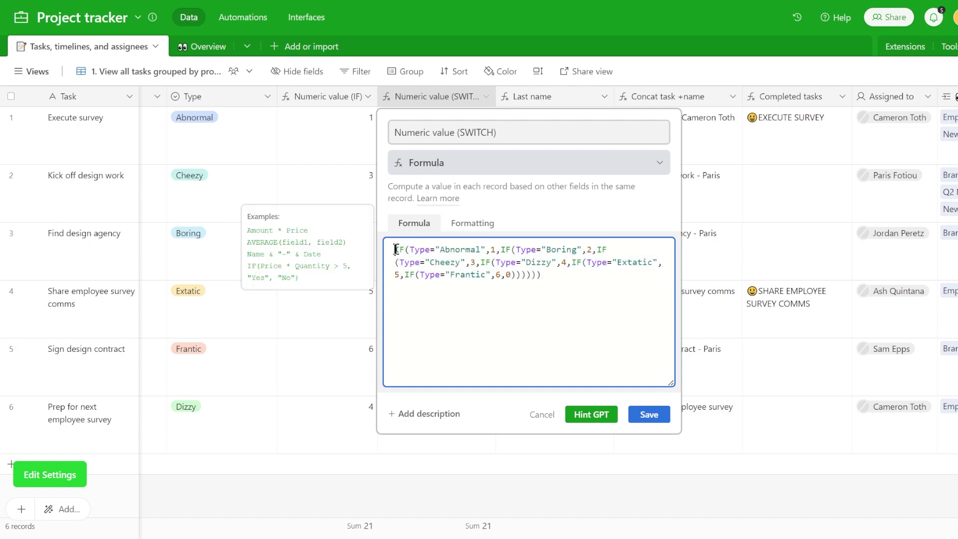
pyautogui.press('Return')
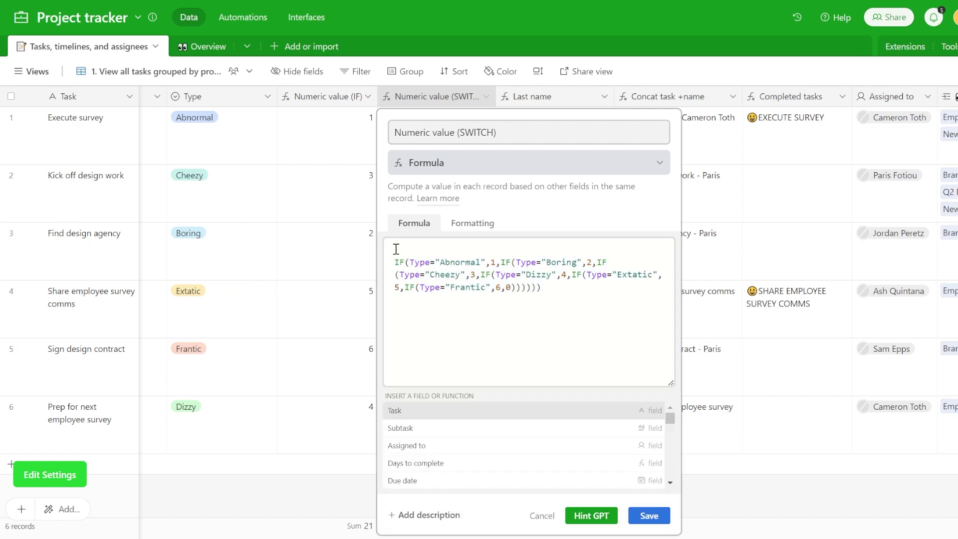
pyautogui.click(396, 249)
pyautogui.write('Convert below form')
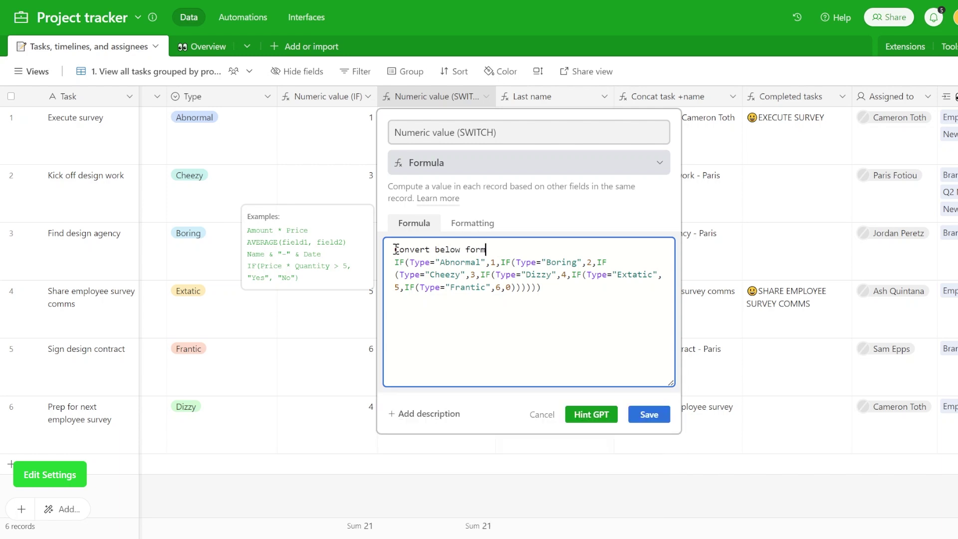
pyautogui.write('ula to use SWIT')
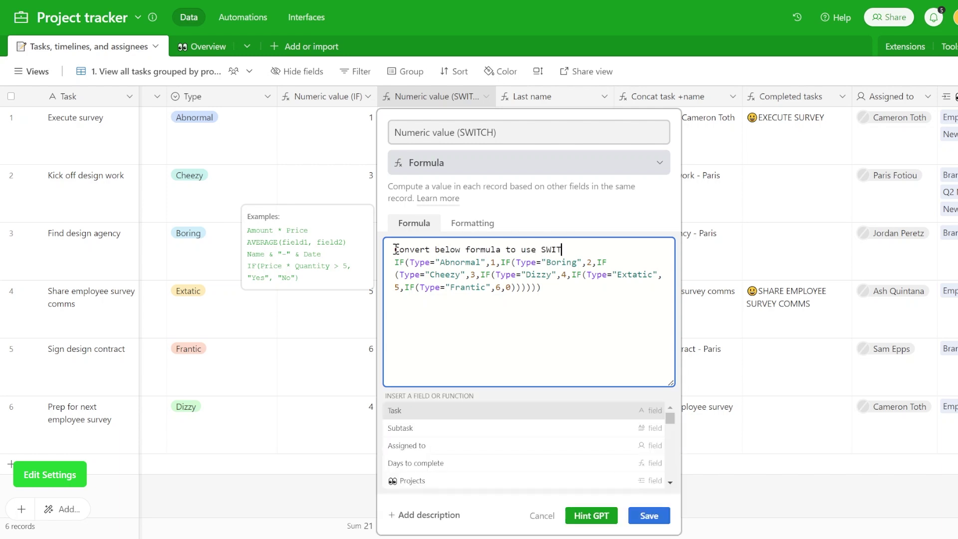
pyautogui.write('CH instead of IF')
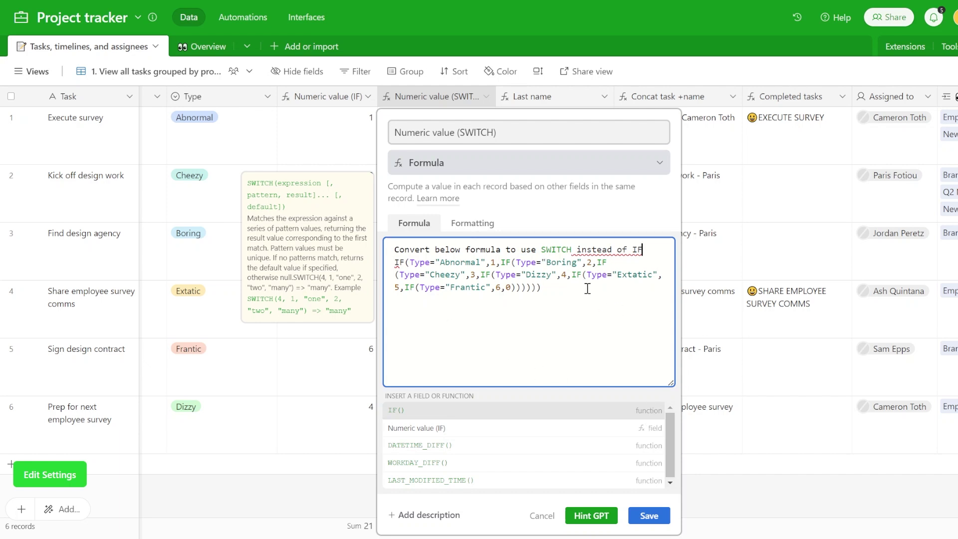
pyautogui.moveTo(581, 289); pyautogui.dragTo(390, 262)
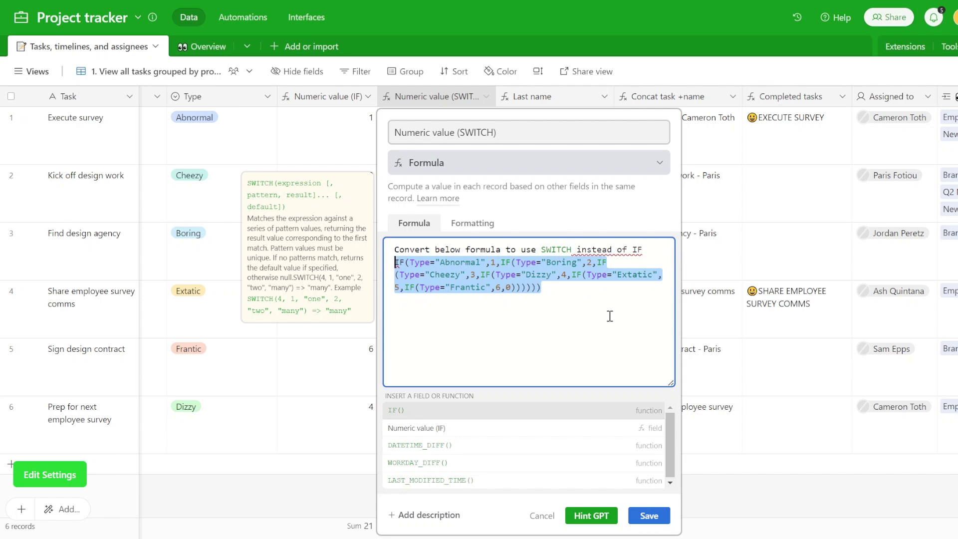
# - Generate and save the SWITCH formula with Hint GPT, then check row 1's IF and SWITCH results
pyautogui.click(604, 520)
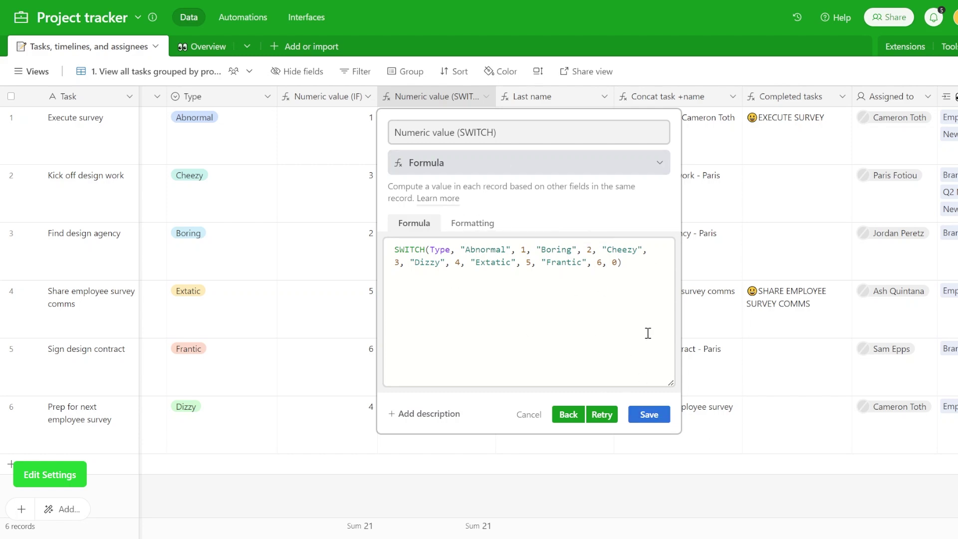
pyautogui.click(649, 415)
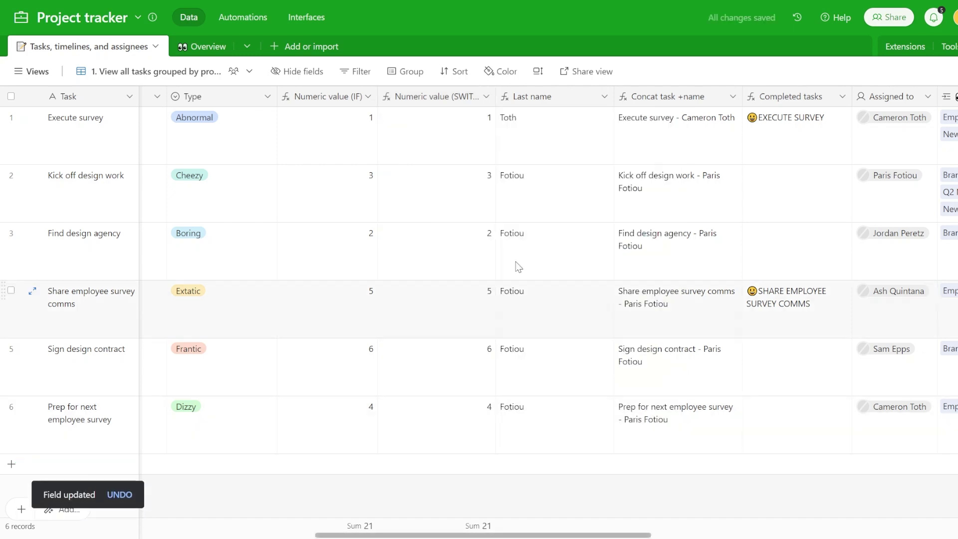
pyautogui.click(348, 148)
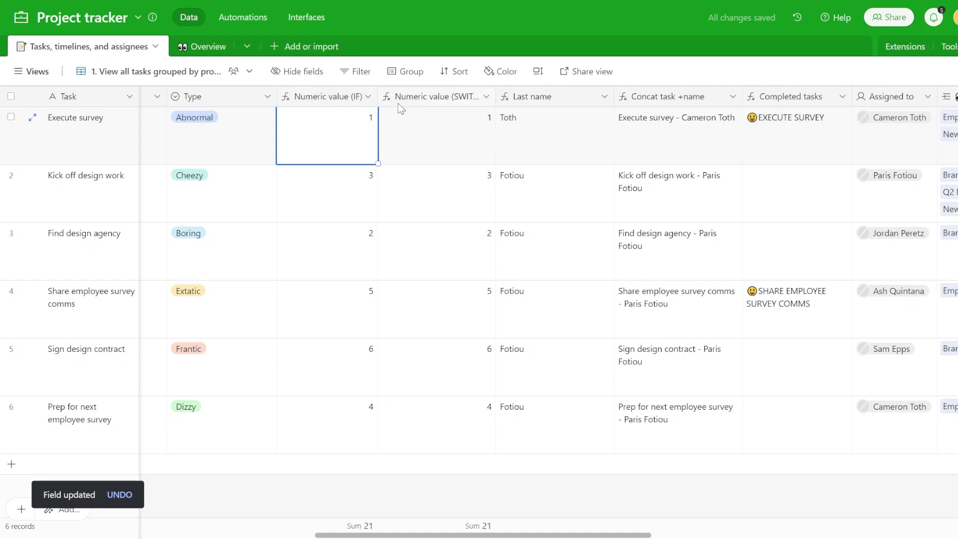
pyautogui.click(462, 148)
# - Compare the IF and SWITCH values row by row for rows 1 through 5
pyautogui.click(370, 160)
pyautogui.click(447, 219)
pyautogui.click(368, 233)
pyautogui.click(453, 264)
pyautogui.click(315, 304)
pyautogui.click(406, 332)
pyautogui.click(313, 381)
pyautogui.click(430, 374)
# - Recheck rows 6, 5, 4 and 2, confirming the SWITCH results read 1, 3, 2, 5, 6, 4
pyautogui.click(439, 413)
pyautogui.click(404, 380)
pyautogui.click(335, 313)
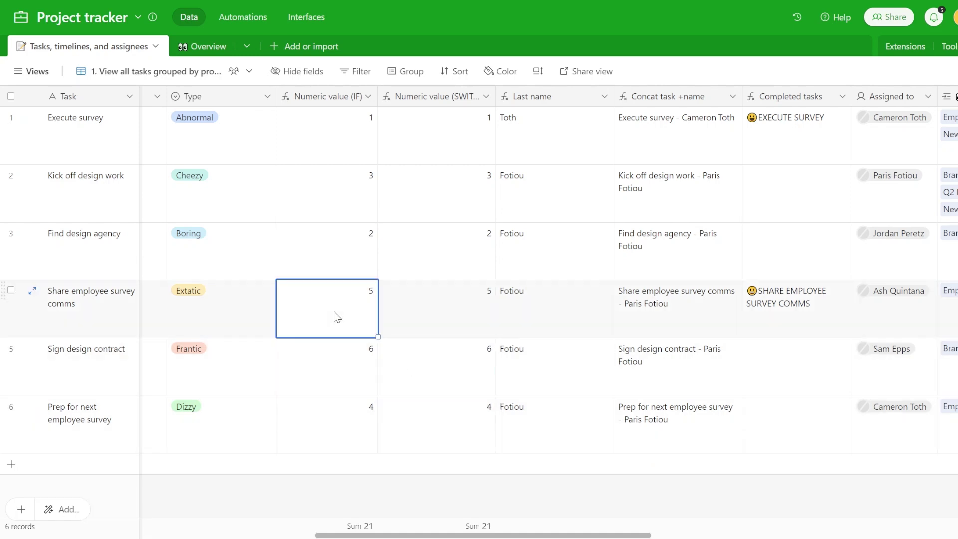
pyautogui.click(348, 184)
pyautogui.moveTo(439, 154); pyautogui.dragTo(421, 451)
pyautogui.click(570, 156)
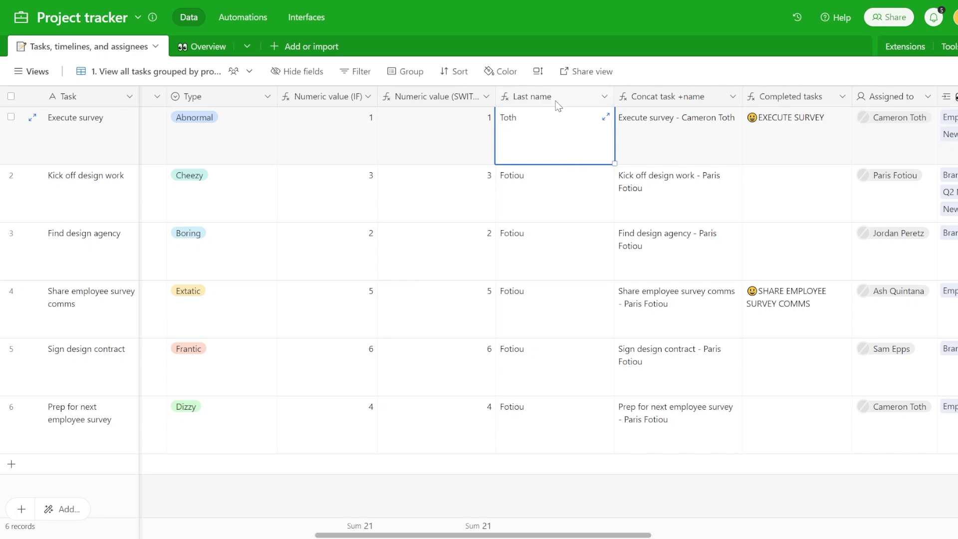
# - Review the existing Last name formula and the Last name value in row 3
pyautogui.doubleClick(553, 96)
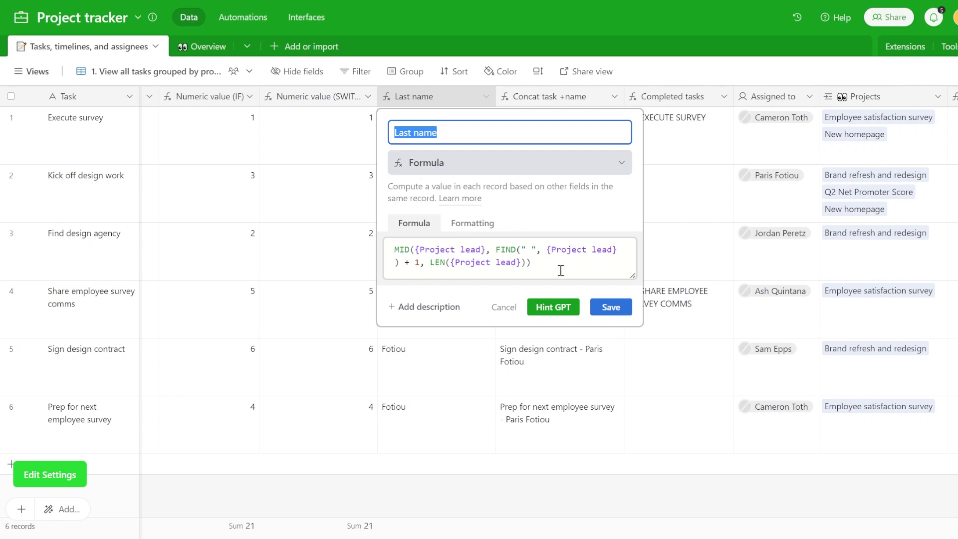
pyautogui.moveTo(561, 271); pyautogui.dragTo(349, 247)
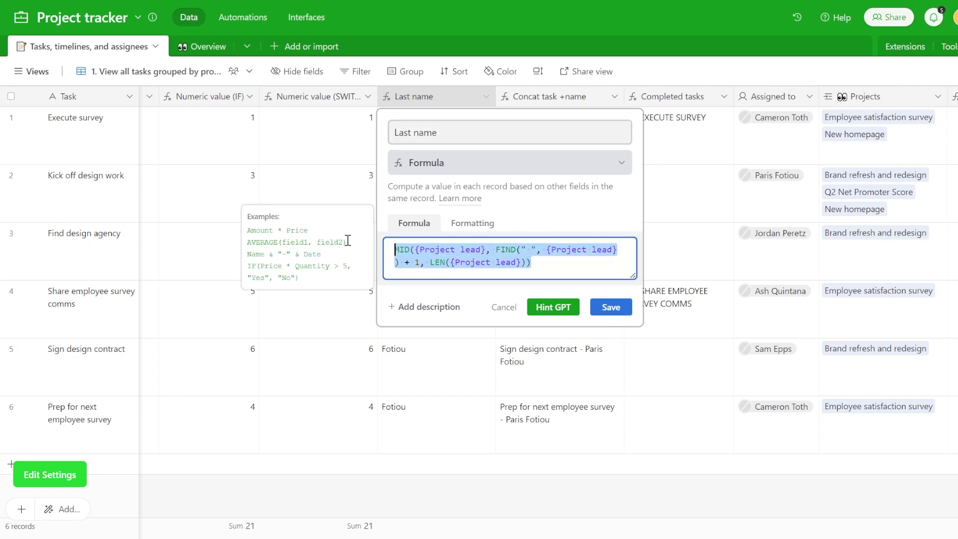
pyautogui.click(609, 307)
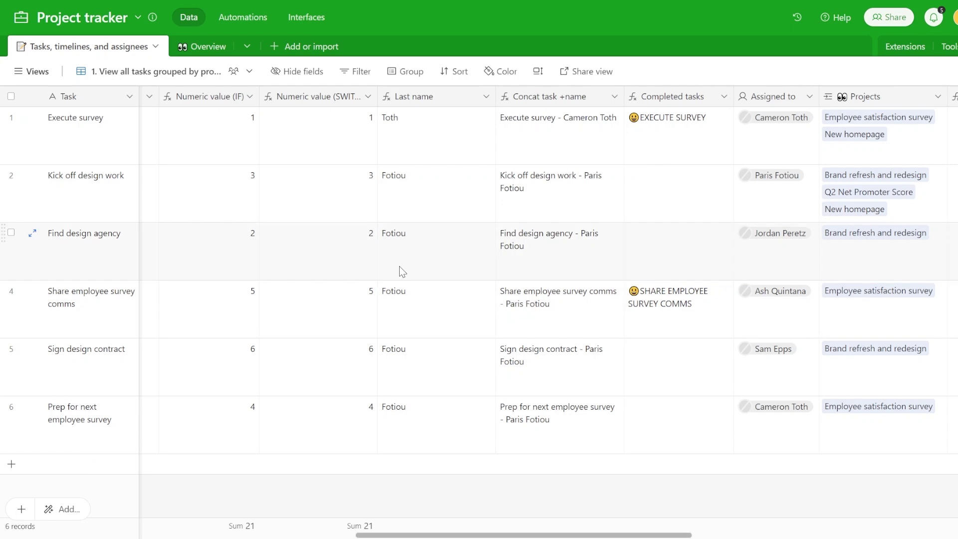
pyautogui.click(398, 260)
pyautogui.moveTo(428, 102); pyautogui.dragTo(561, 129)
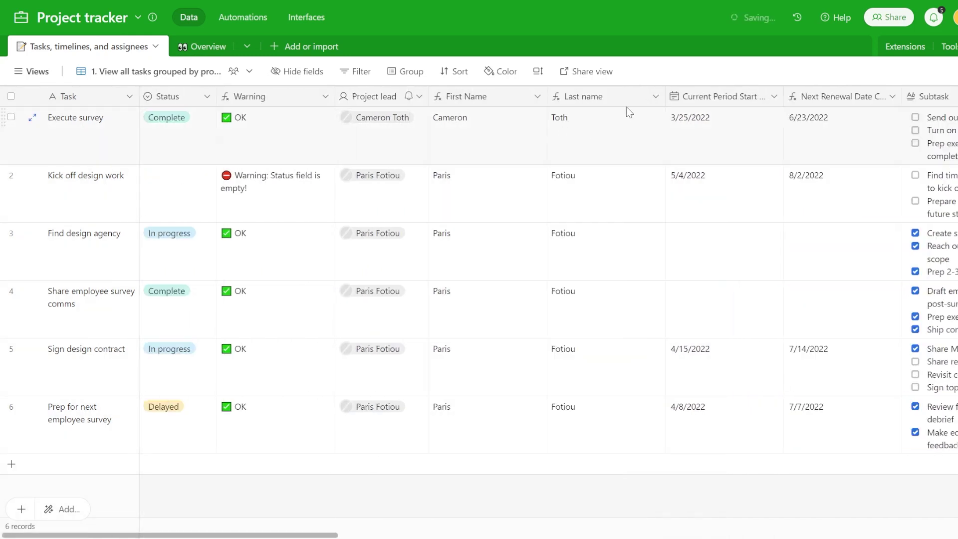
# - Generate a formula from 'Extract the last name from the Project lead' and delete its FORMULA: prefix
pyautogui.doubleClick(595, 99)
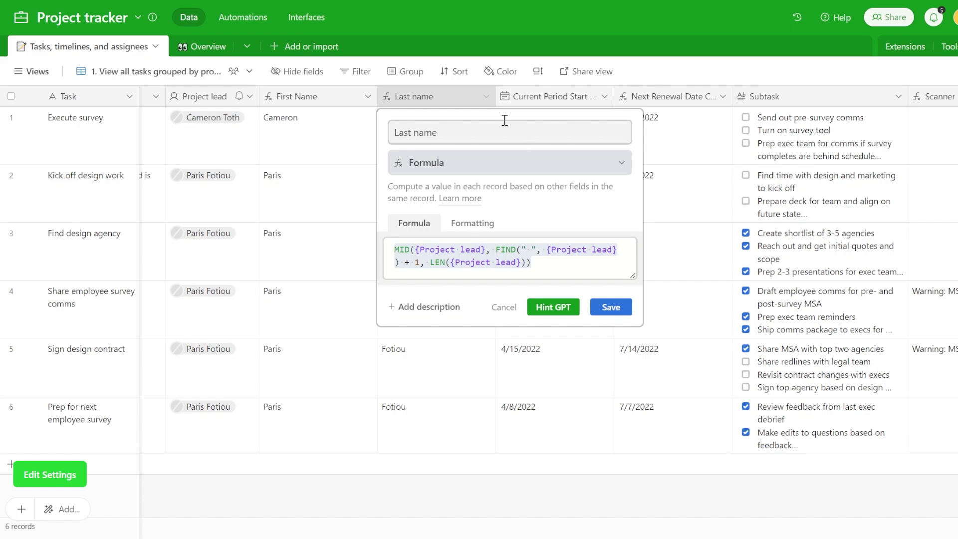
pyautogui.write('Extract the last name from the Project lead')
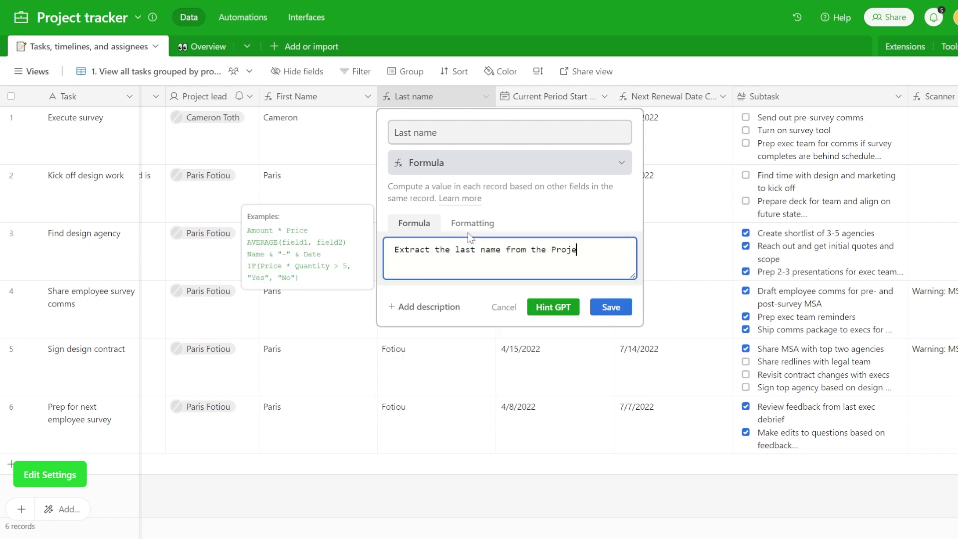
pyautogui.click(537, 340)
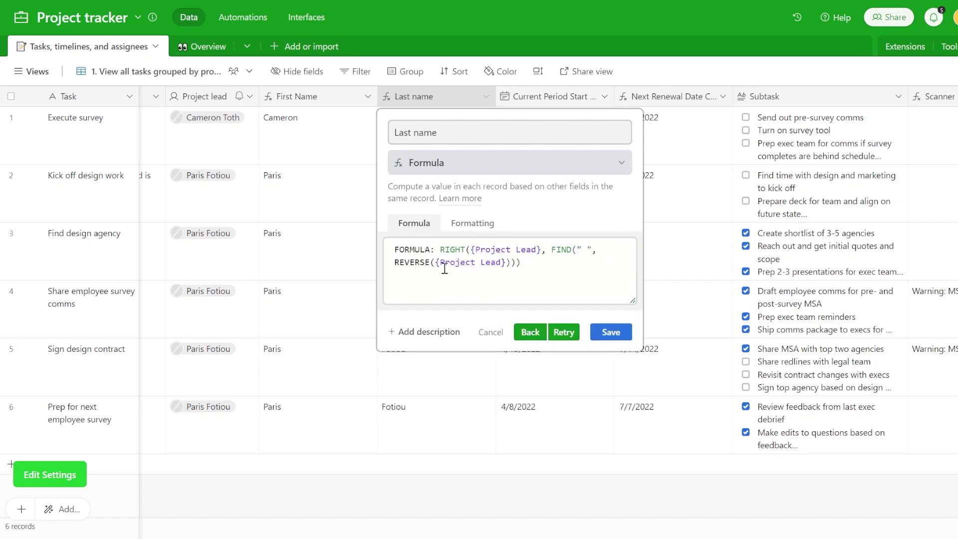
pyautogui.click(443, 249)
pyautogui.moveTo(443, 250); pyautogui.dragTo(337, 255)
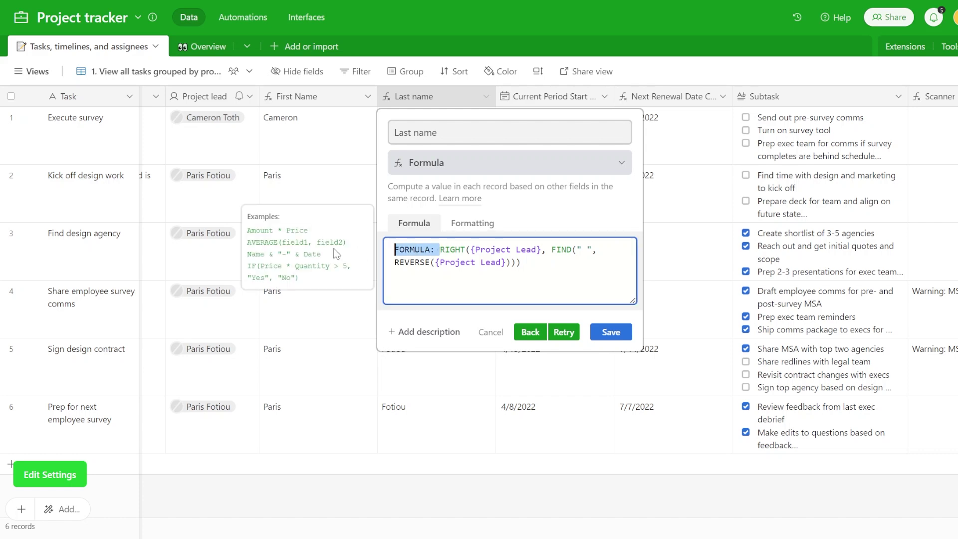
pyautogui.press('BackSpace')
# - Raise the AI temperature and regenerate the last-name formula several times
pyautogui.click(564, 333)
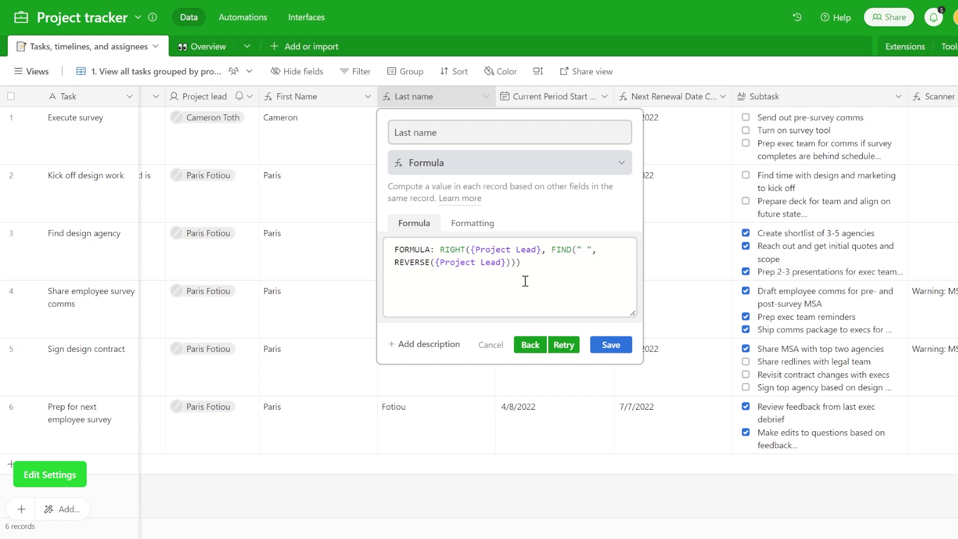
pyautogui.click(444, 249)
pyautogui.moveTo(442, 250); pyautogui.dragTo(341, 255)
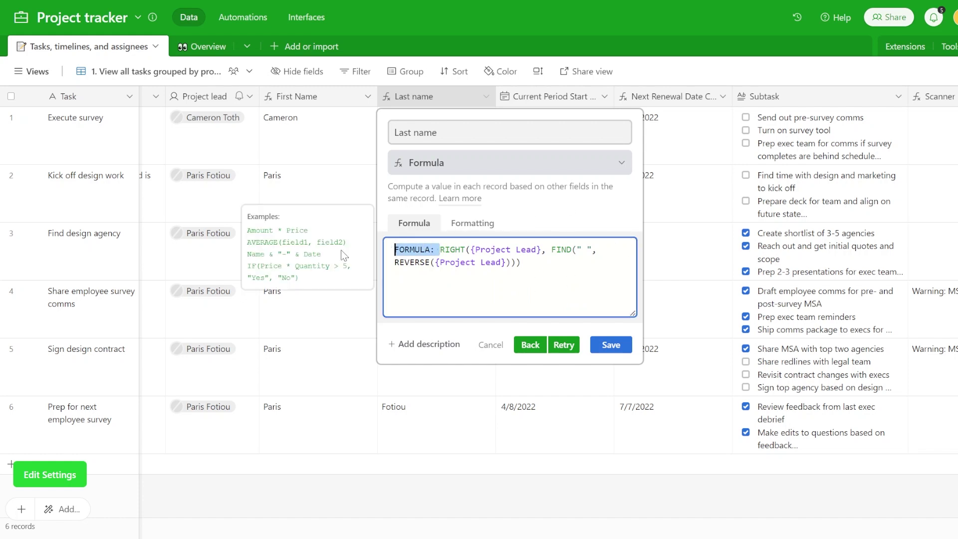
pyautogui.click(50, 474)
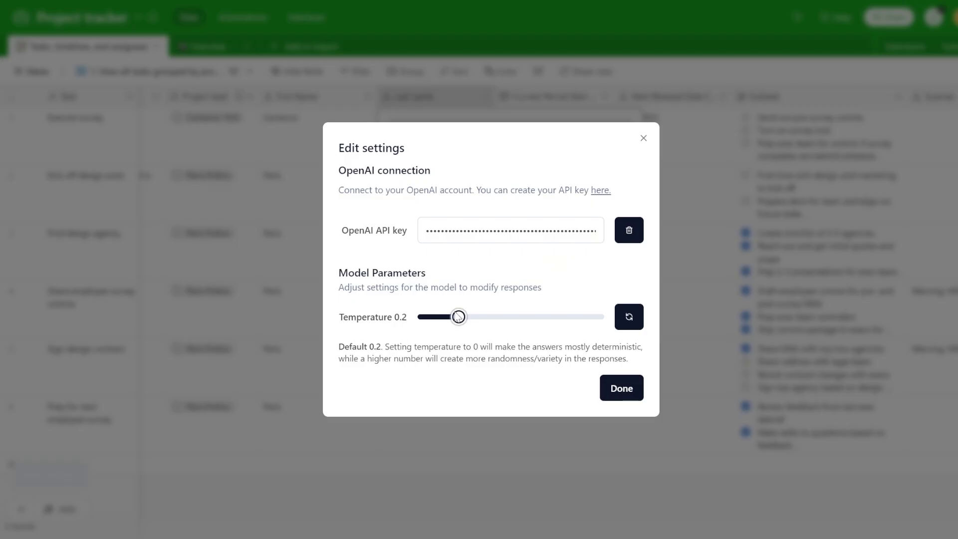
pyautogui.moveTo(458, 317); pyautogui.dragTo(604, 323)
pyautogui.click(613, 395)
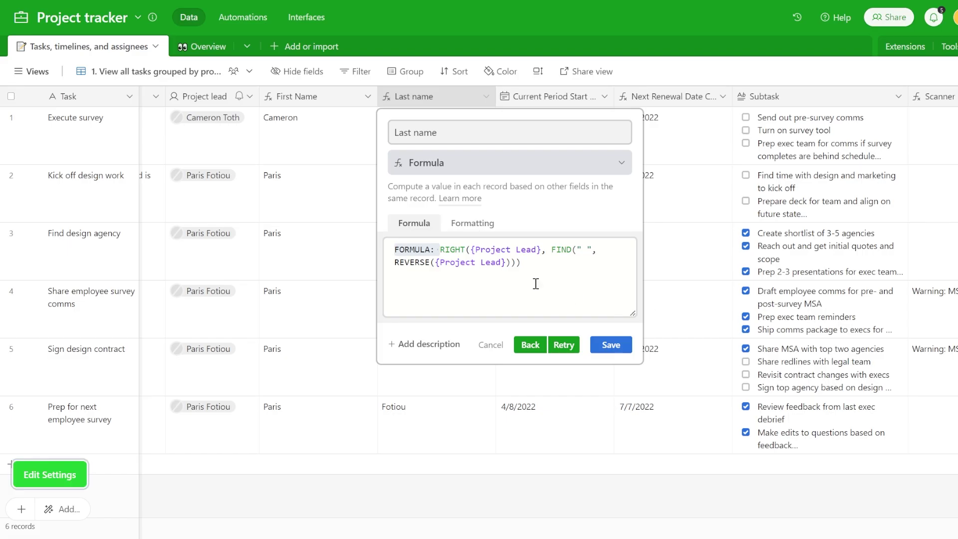
pyautogui.click(565, 345)
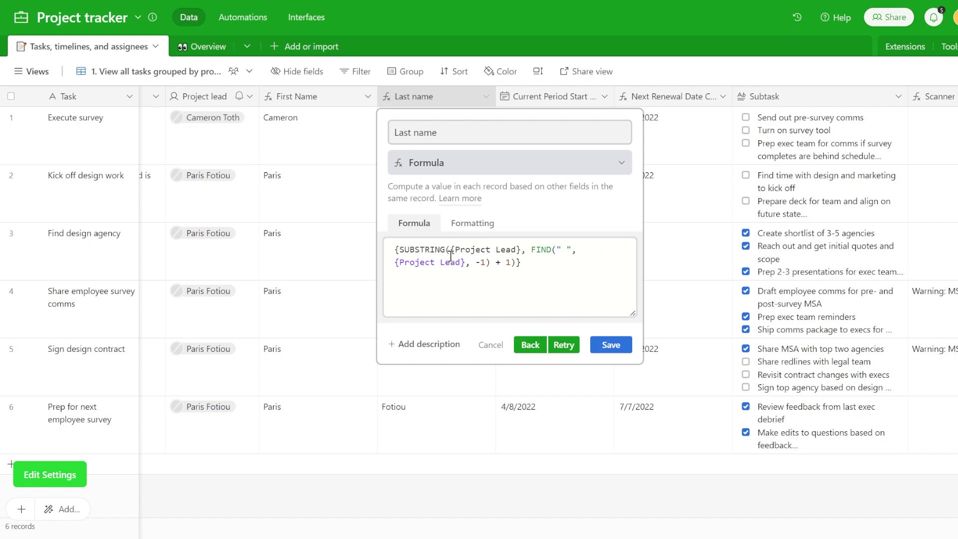
pyautogui.doubleClick(430, 251)
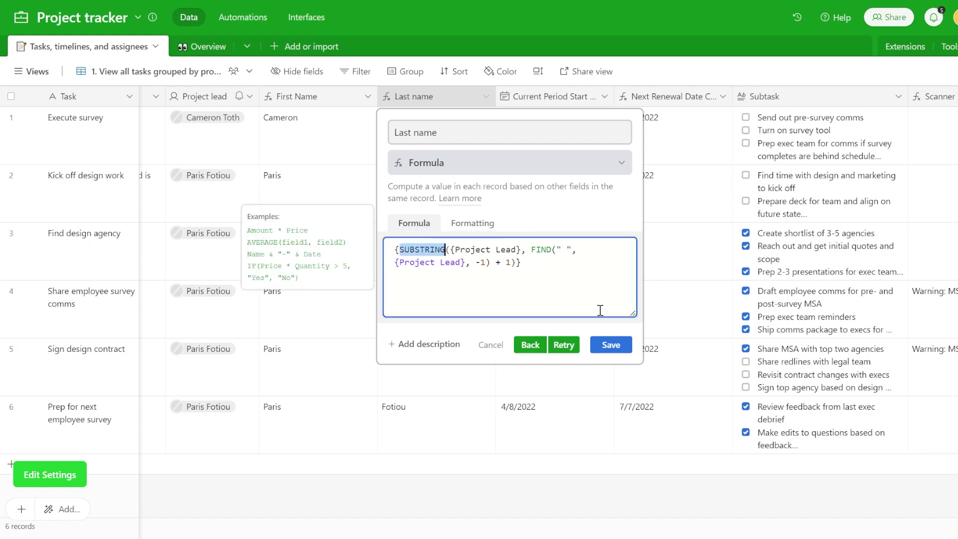
pyautogui.click(566, 344)
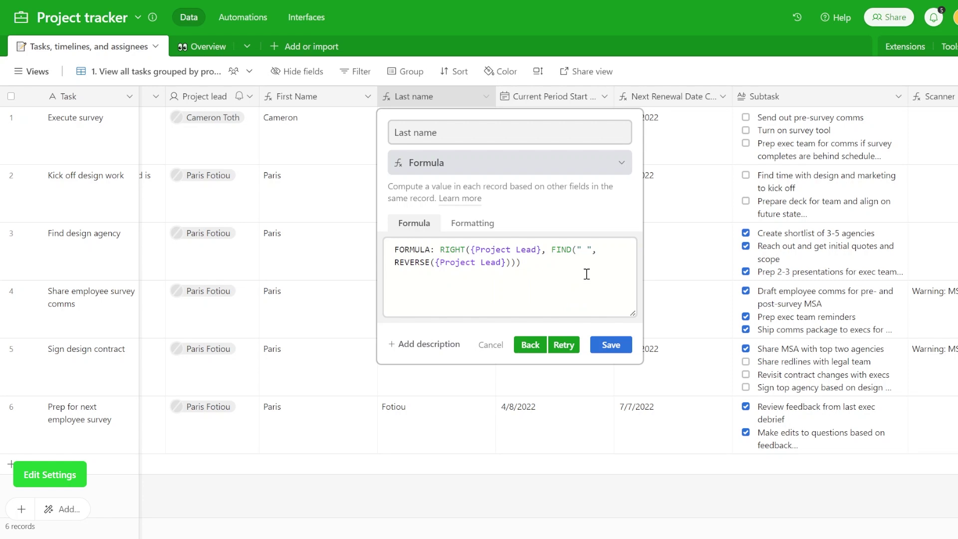
# - Lower the AI temperature to 0.6 and generate another formula, checking the REVERSE function help
pyautogui.click(50, 474)
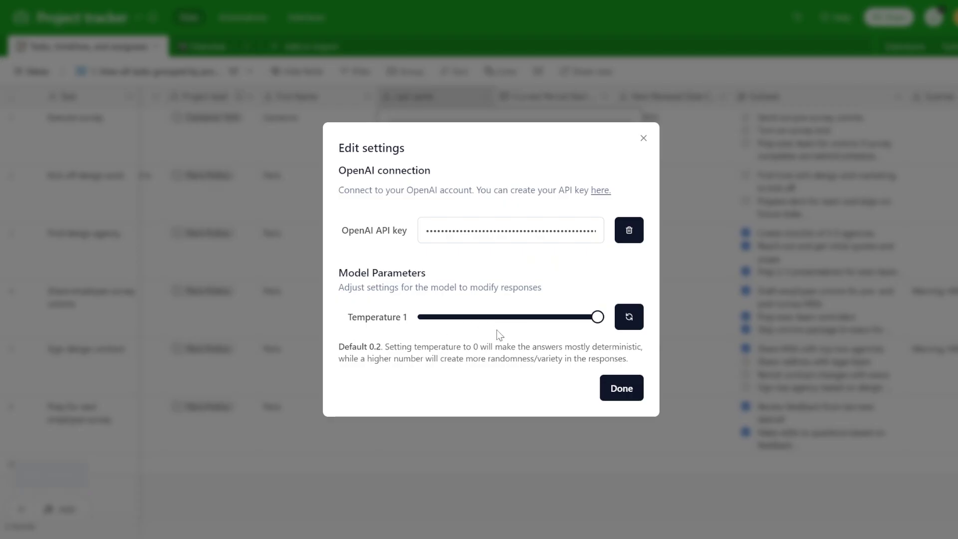
pyautogui.click(535, 317)
pyautogui.click(620, 391)
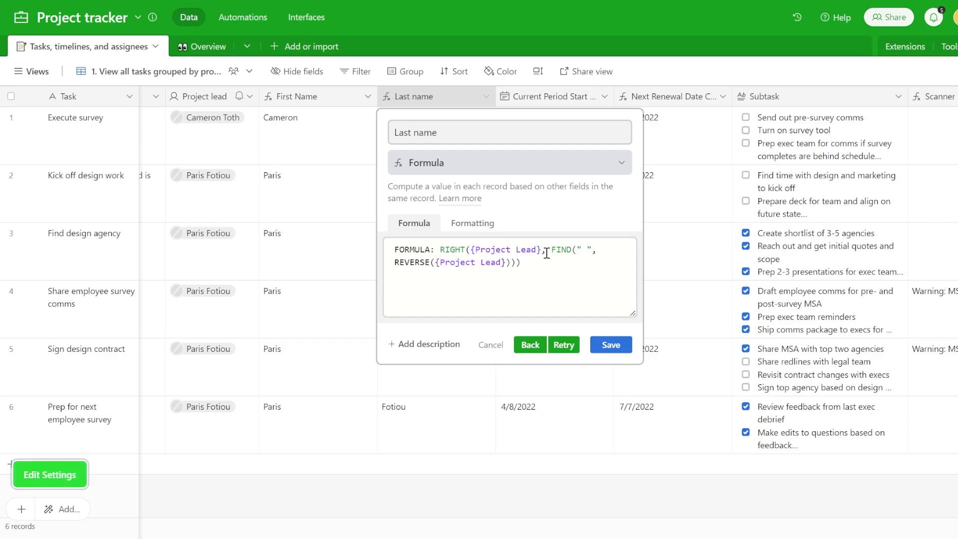
pyautogui.click(572, 344)
pyautogui.doubleClick(423, 268)
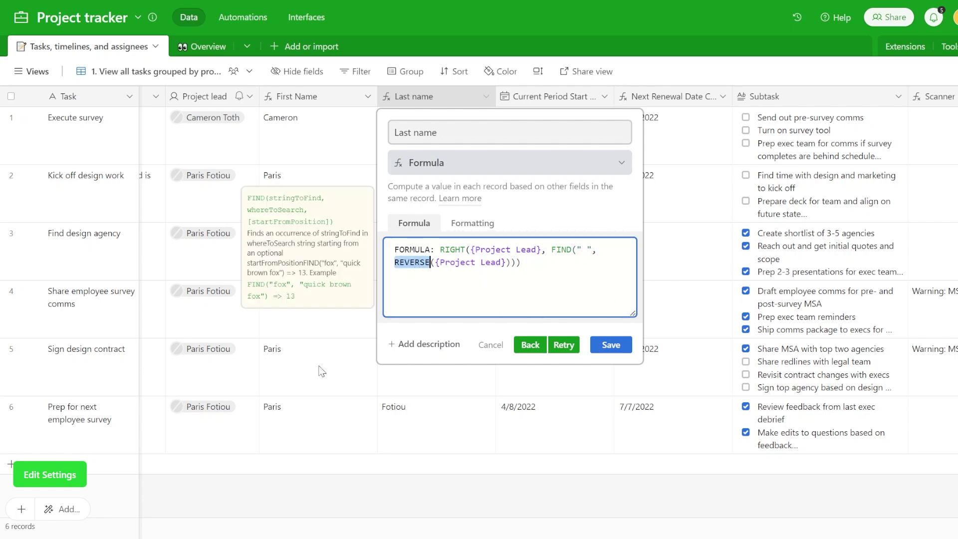
pyautogui.click(559, 279)
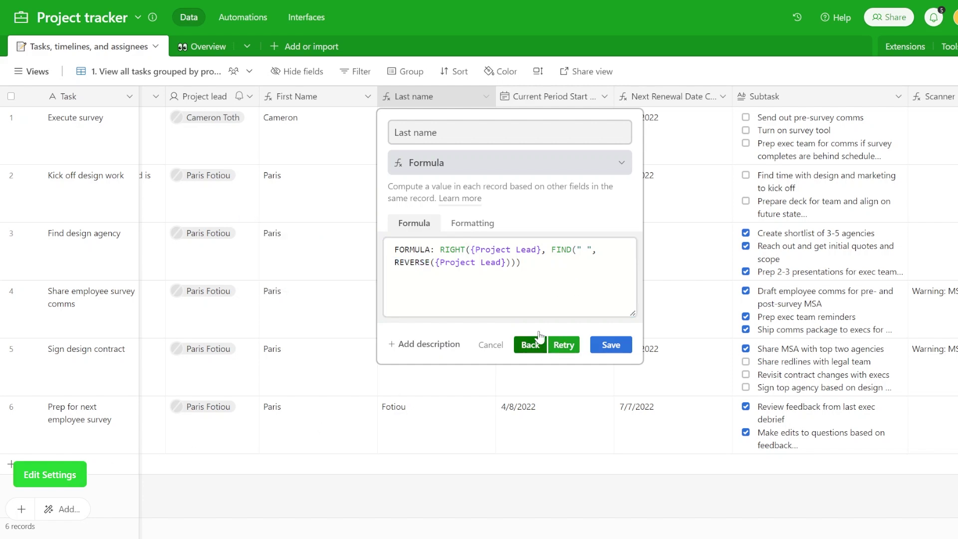
# - Step back through earlier generated formulas toward the original prompt
pyautogui.click(531, 345)
pyautogui.click(533, 346)
pyautogui.click(532, 279)
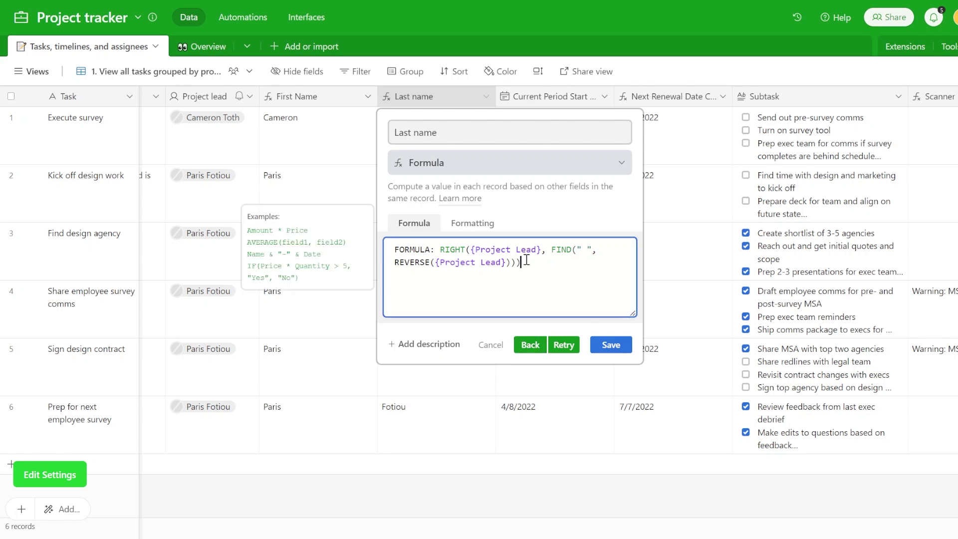
pyautogui.click(531, 346)
pyautogui.click(530, 274)
# - Reword the prompt to 'Extract the second name from the Project lead' and generate a formula
pyautogui.click(537, 345)
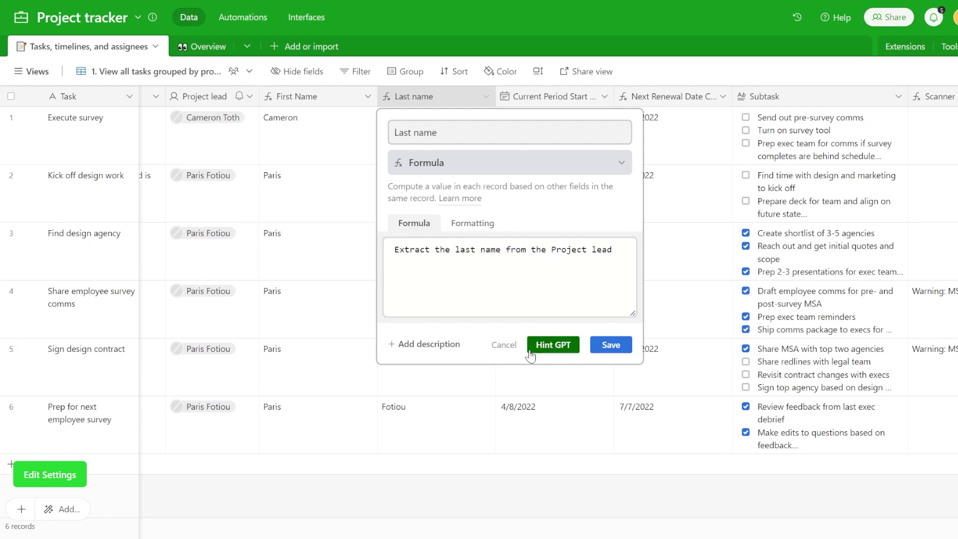
pyautogui.click(630, 259)
pyautogui.moveTo(626, 248); pyautogui.dragTo(394, 250)
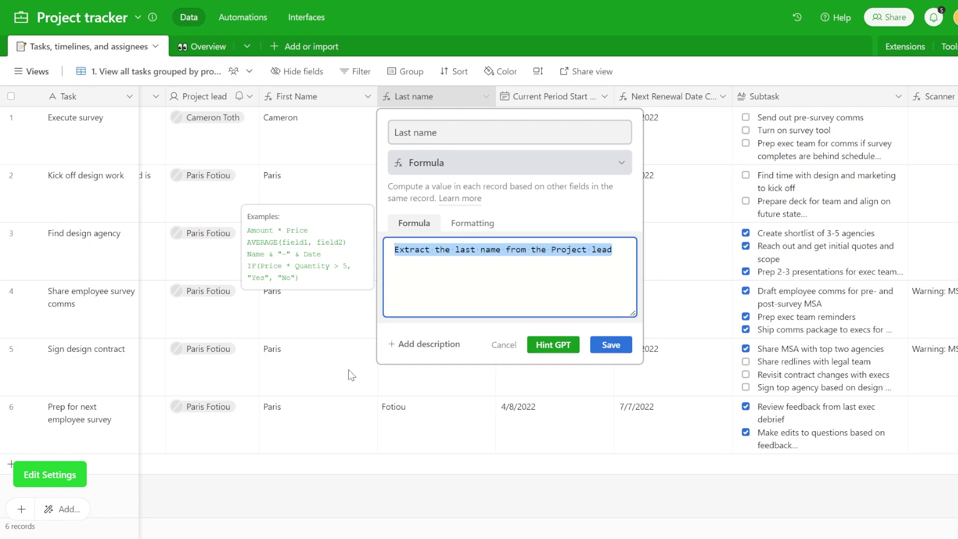
pyautogui.doubleClick(465, 250)
pyautogui.write('second')
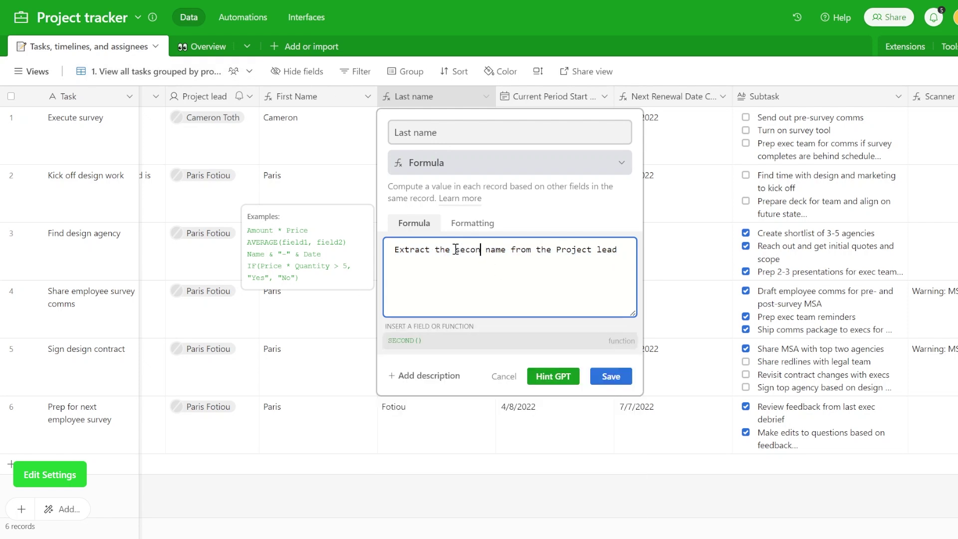
pyautogui.click(575, 380)
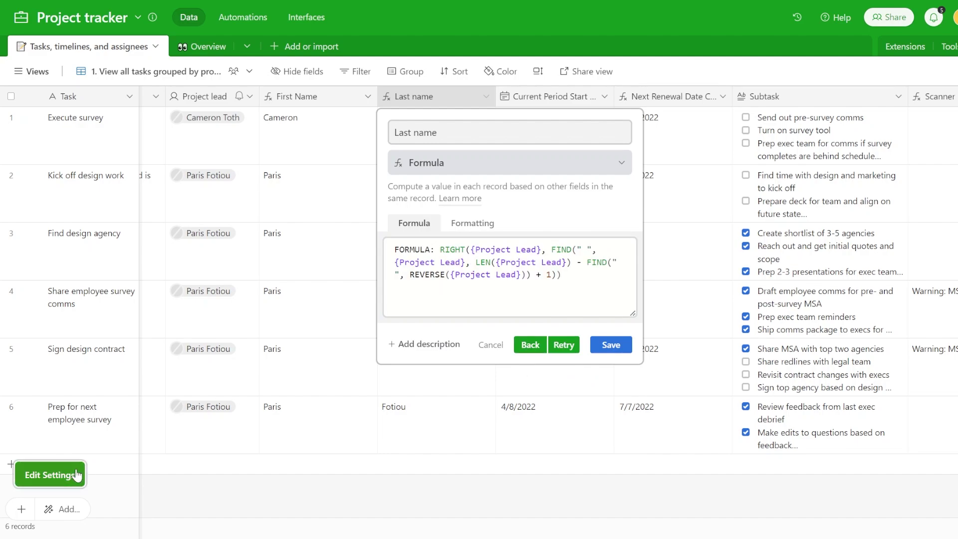
# - Reset the AI temperature to 0.2 and regenerate the last-name formula
pyautogui.click(50, 475)
pyautogui.click(626, 315)
pyautogui.click(622, 388)
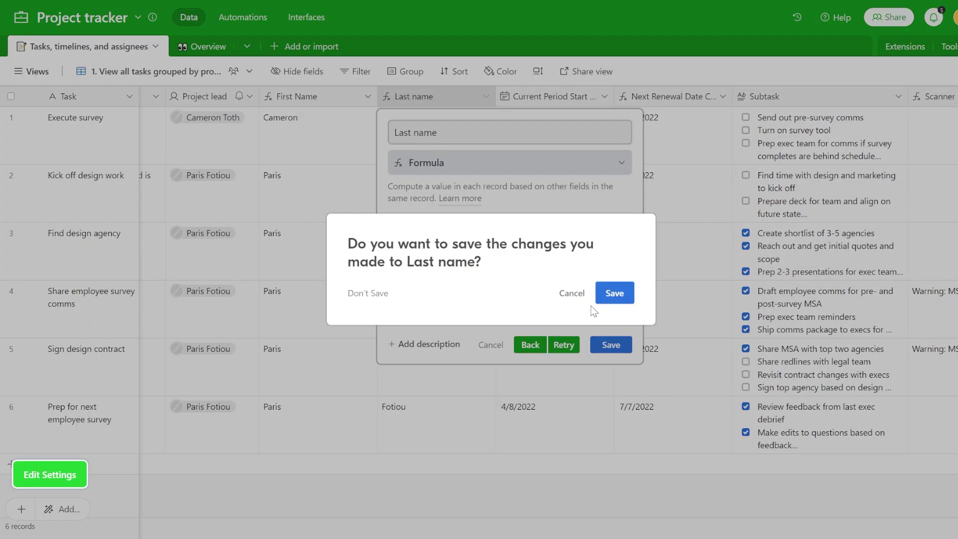
pyautogui.click(571, 292)
pyautogui.click(564, 346)
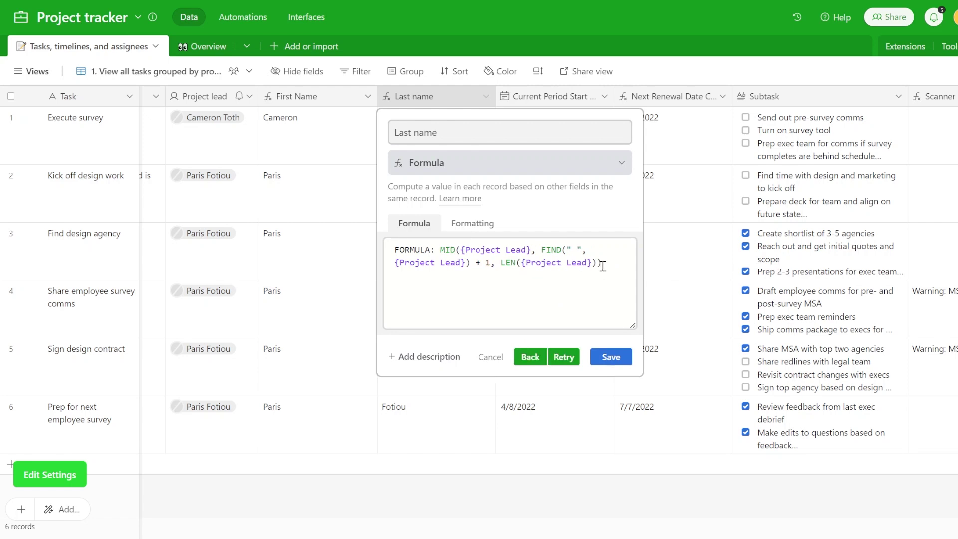
# - Delete the FORMULA: prefix and save the MID/FIND Last name formula
pyautogui.click(439, 248)
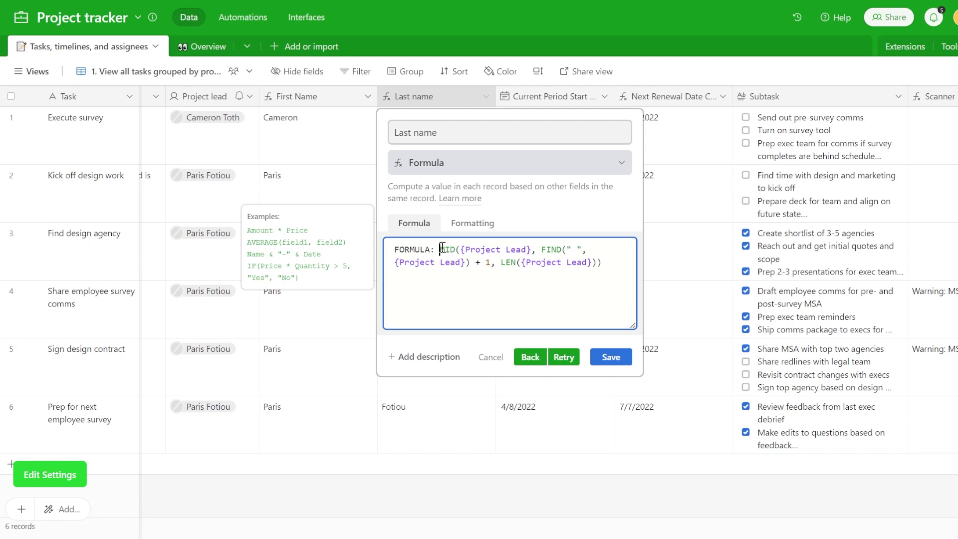
pyautogui.moveTo(441, 248); pyautogui.dragTo(388, 246)
pyautogui.press('BackSpace')
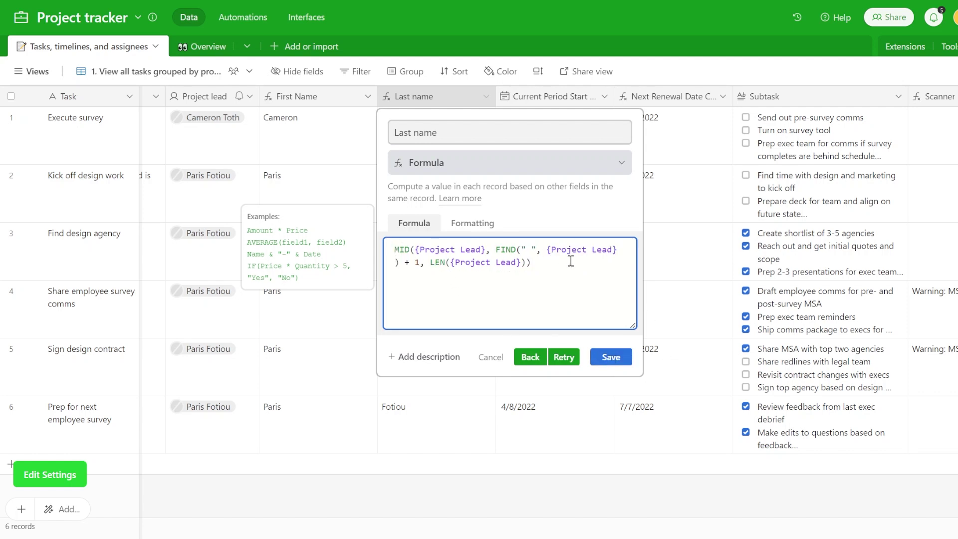
pyautogui.moveTo(568, 261); pyautogui.dragTo(357, 252)
pyautogui.click(622, 358)
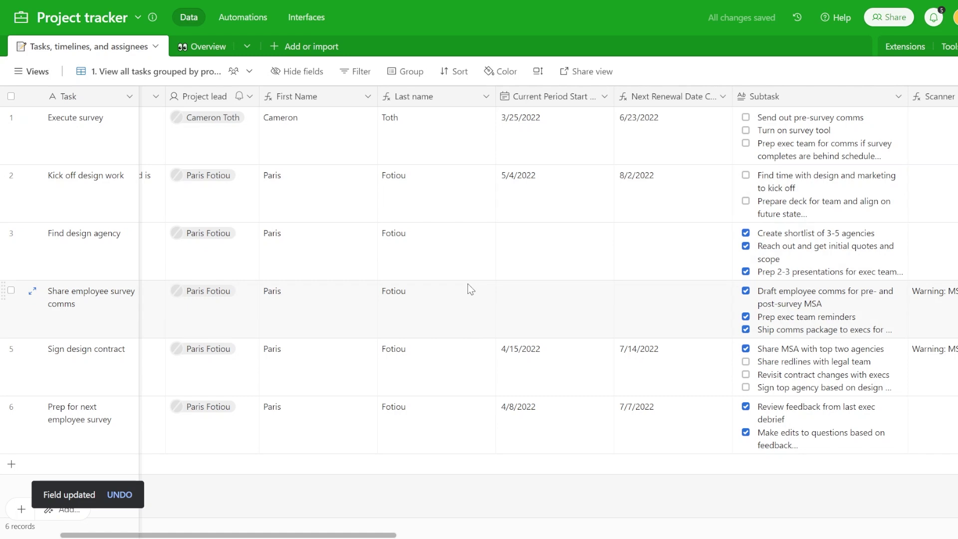
# - Confirm the six Last name results and resave the Last name formula
pyautogui.moveTo(433, 140); pyautogui.dragTo(436, 408)
pyautogui.doubleClick(425, 98)
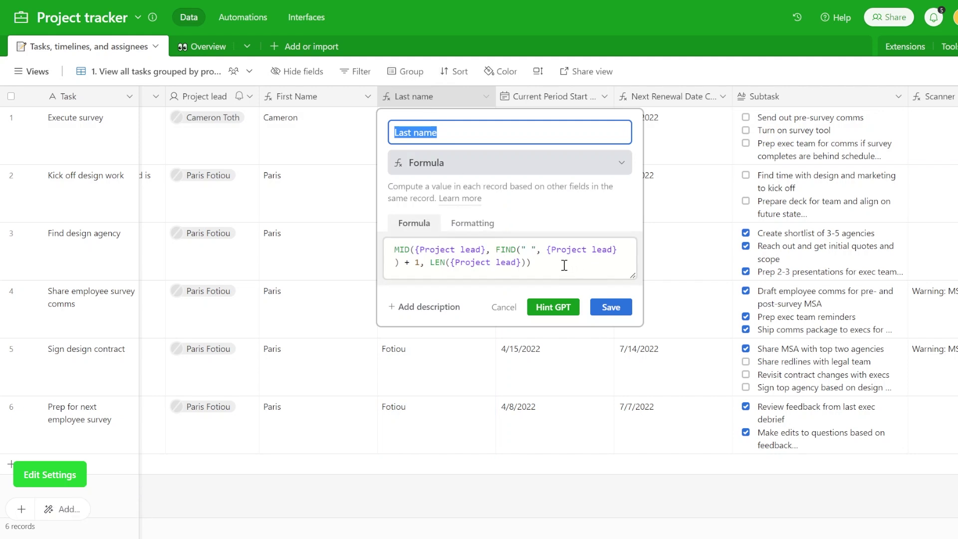
pyautogui.moveTo(565, 265); pyautogui.dragTo(378, 247)
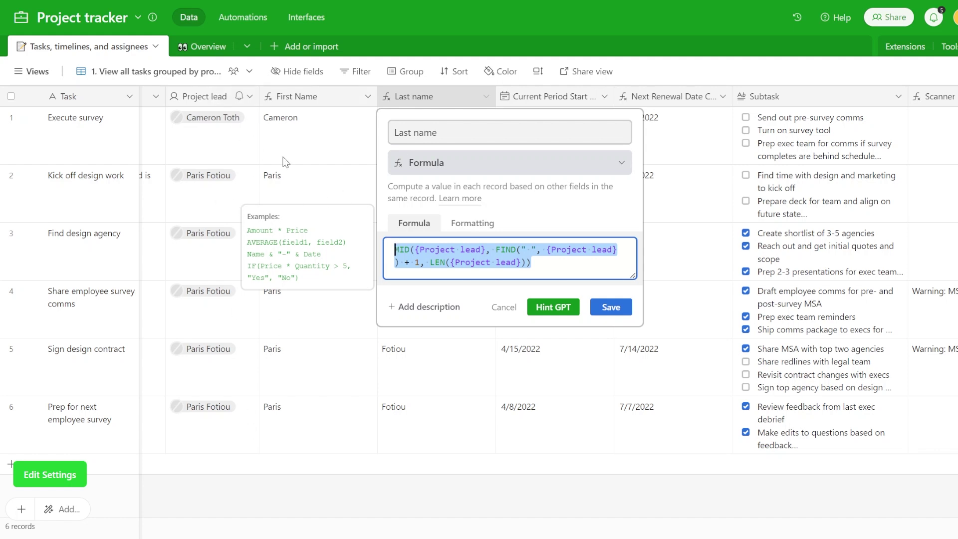
pyautogui.click(609, 302)
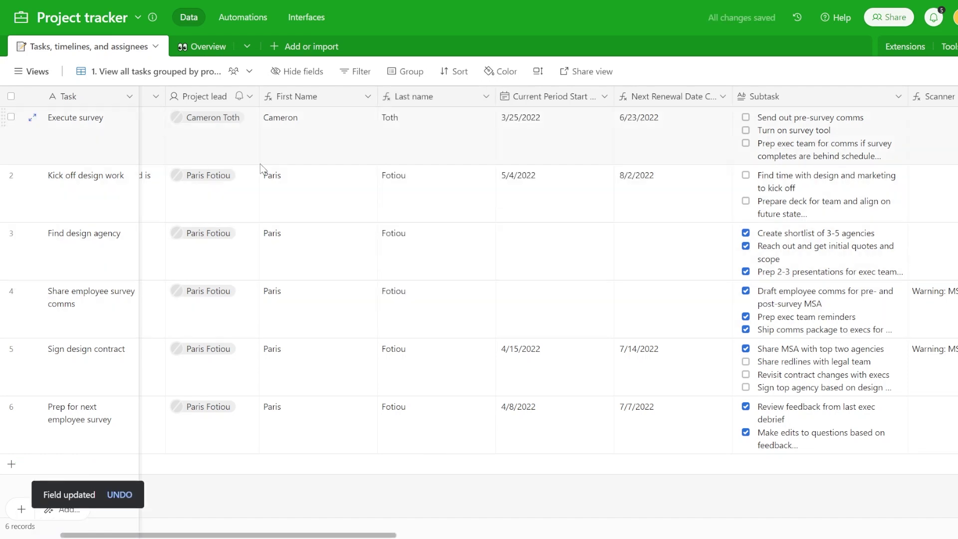
# - Reopen the Last name field and review Hint GPT's OpenAI settings
pyautogui.doubleClick(431, 97)
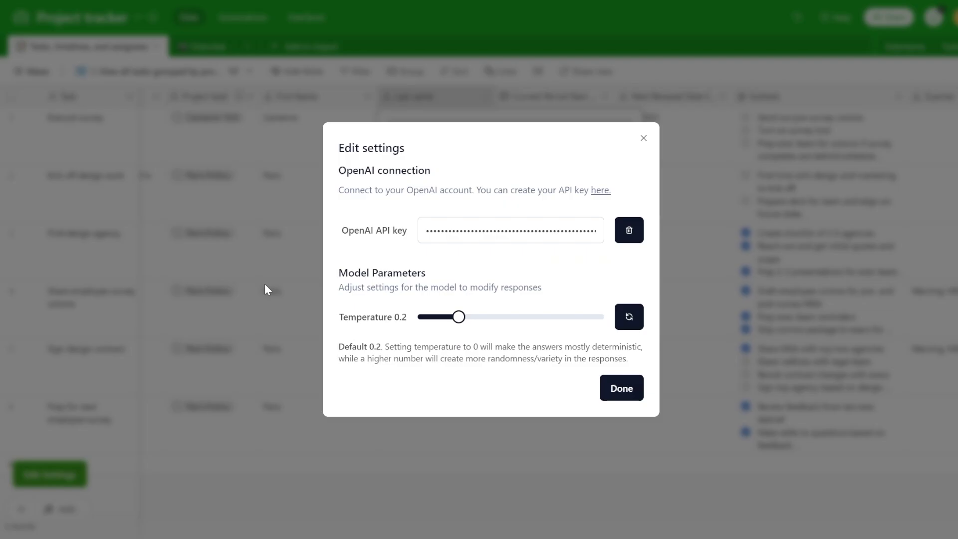
pyautogui.click(50, 475)
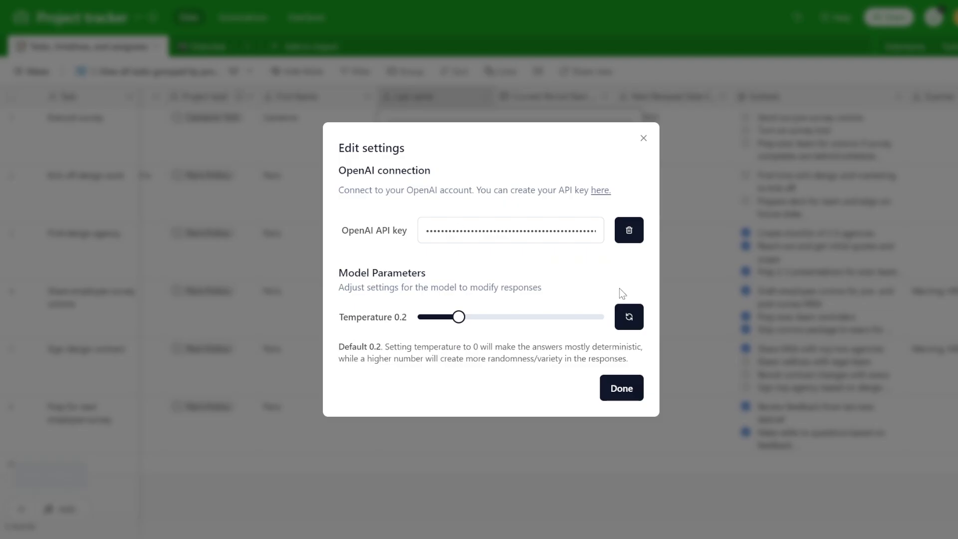
pyautogui.click(621, 388)
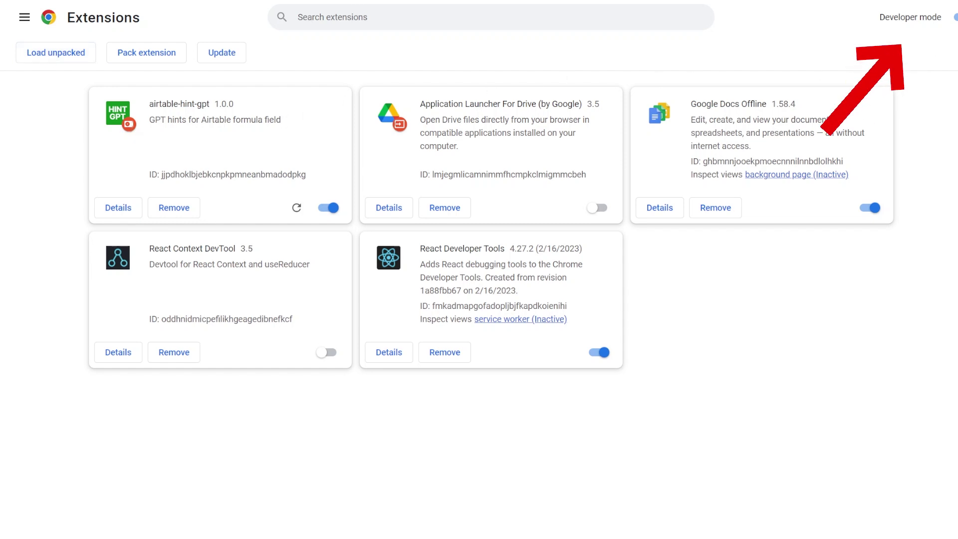
pyautogui.click(955, 20)
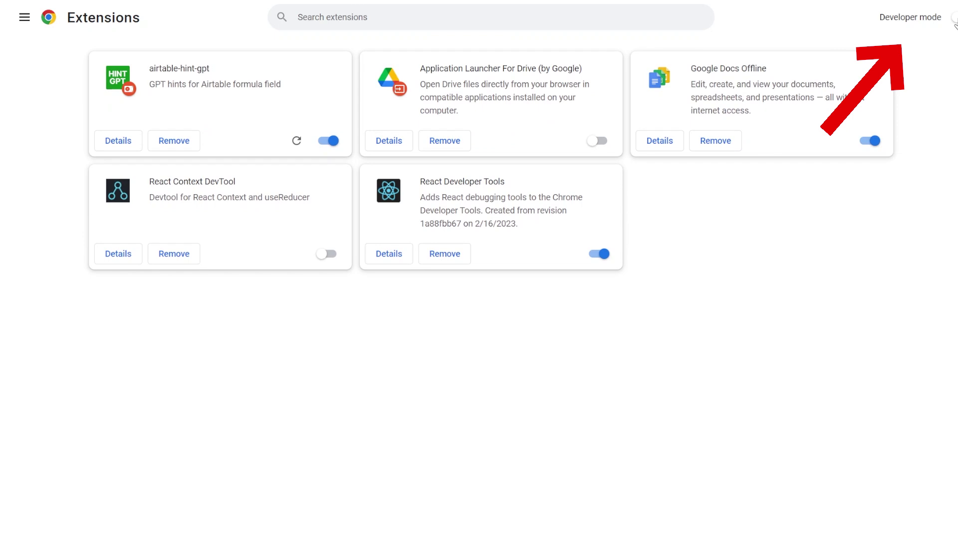
pyautogui.click(955, 19)
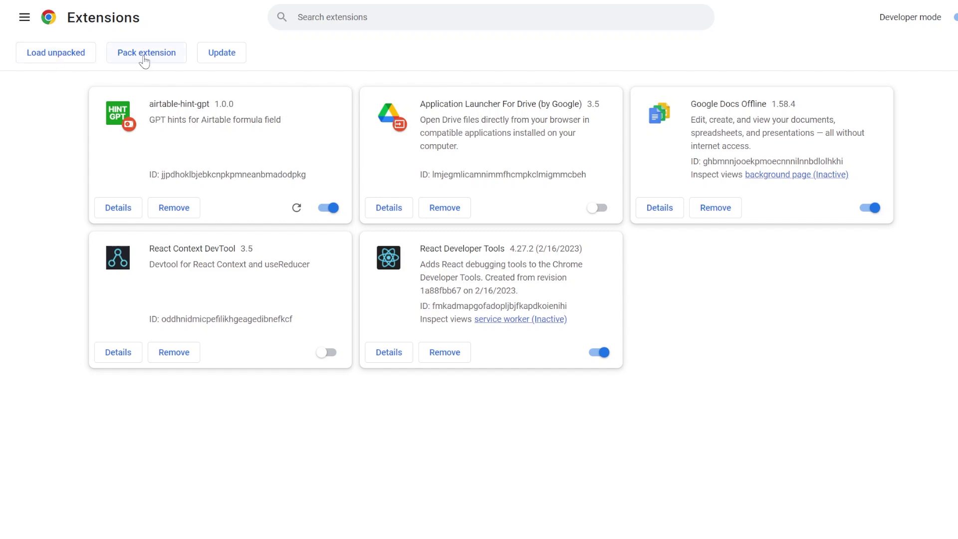
# - Load the Downloads\airtable-hint folder unpacked, restoring airtable-hint-gpt 1.0.0 to Chrome's extensions
pyautogui.click(73, 52)
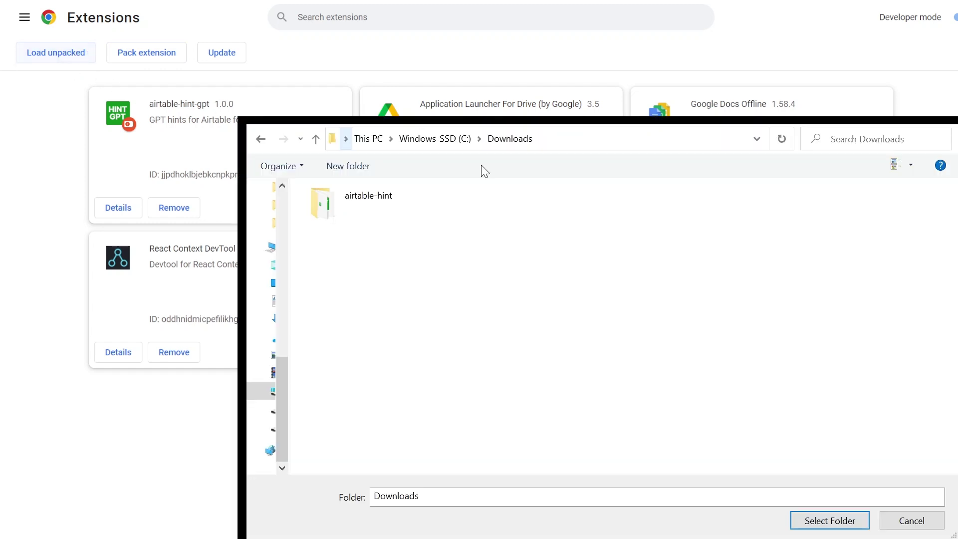
pyautogui.click(482, 200)
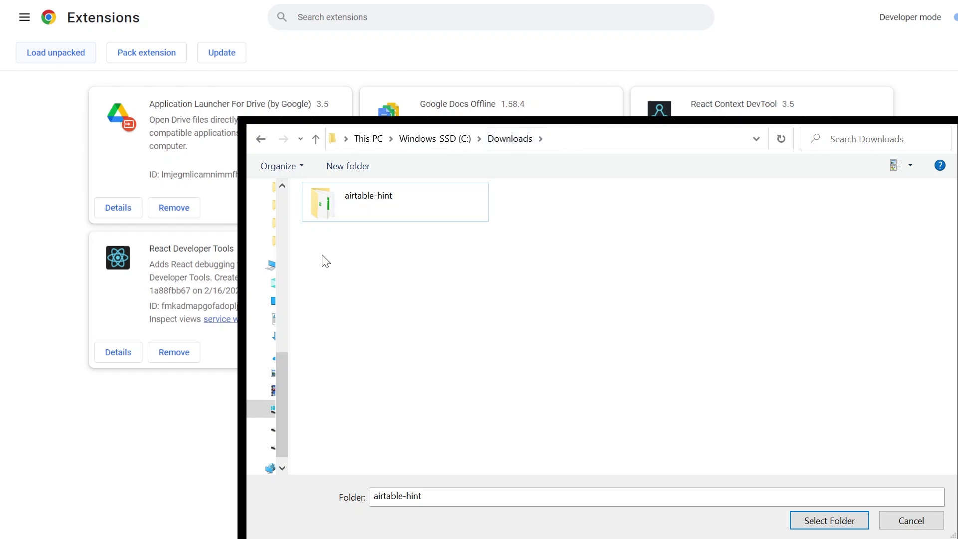
pyautogui.doubleClick(367, 200)
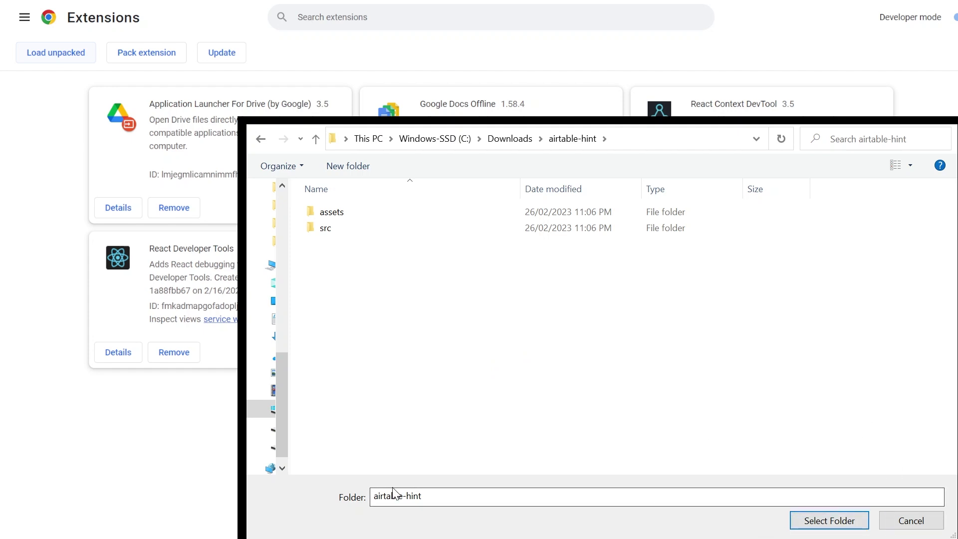
pyautogui.click(832, 528)
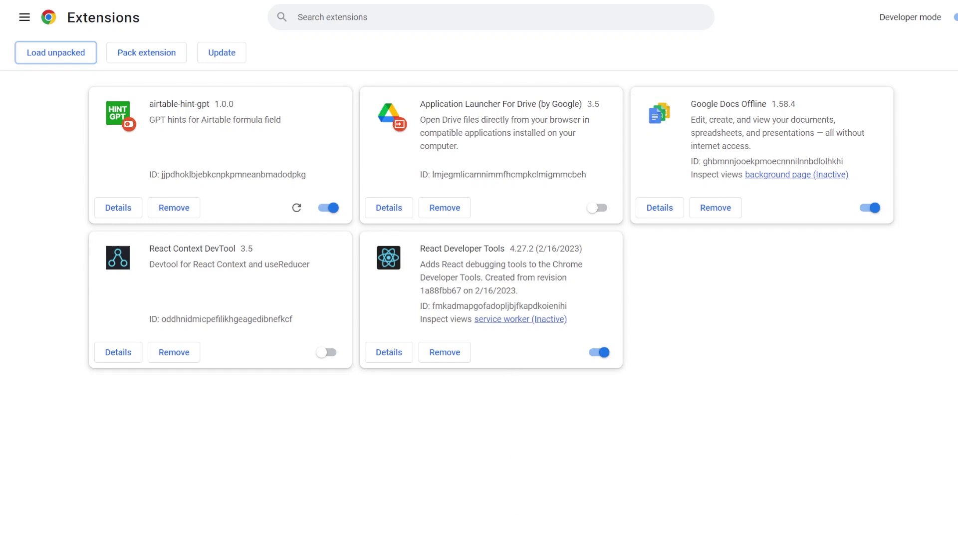
# - Return to the Project tracker base and open the First Name formula field's settings
pyautogui.hotkey('ctrl', 'Tab')
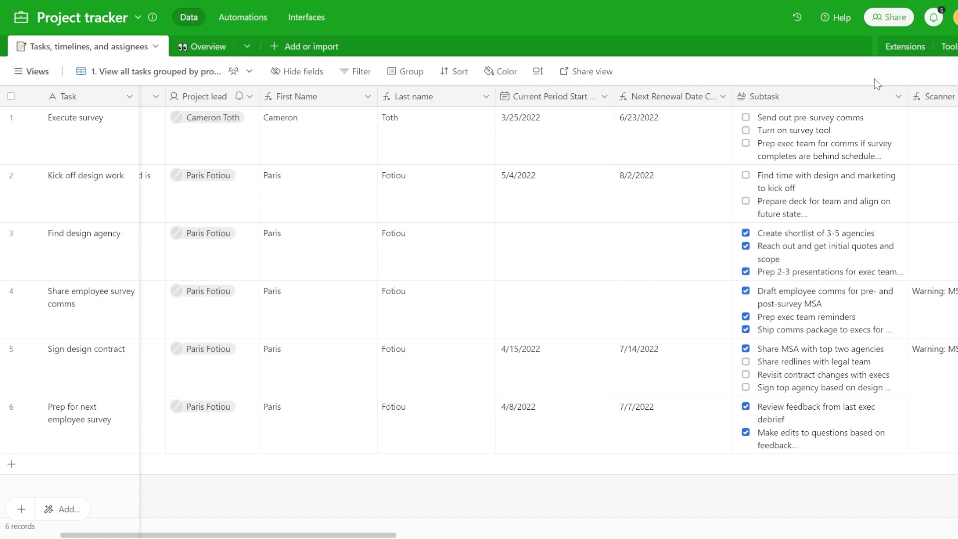
pyautogui.doubleClick(306, 100)
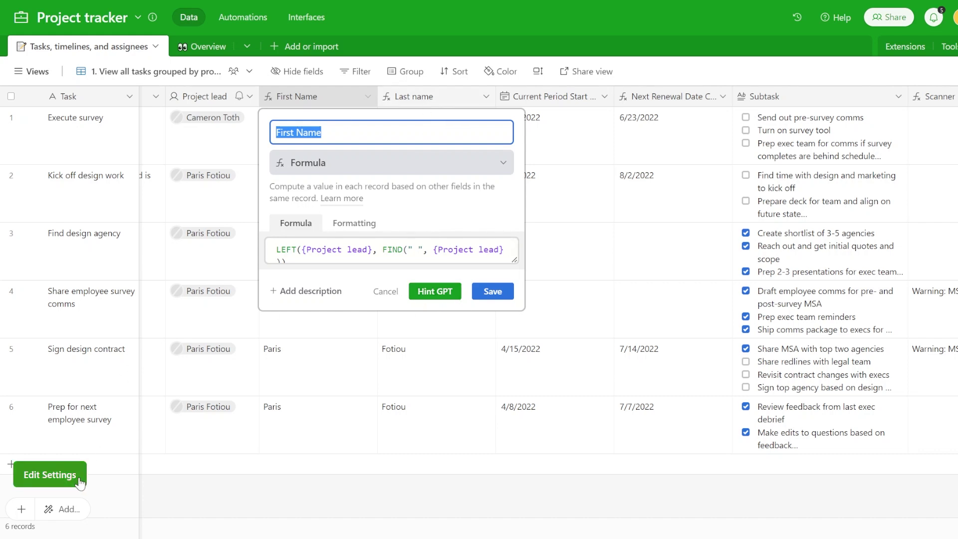
# - Paste the OpenAI API key into Hint GPT's settings and save, leaving temperature at 0.2
pyautogui.click(449, 295)
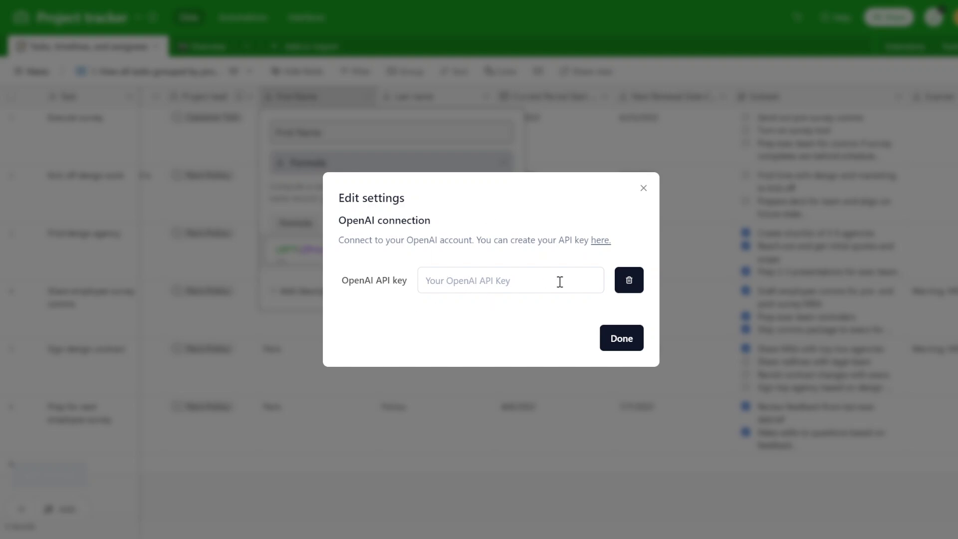
pyautogui.click(493, 282)
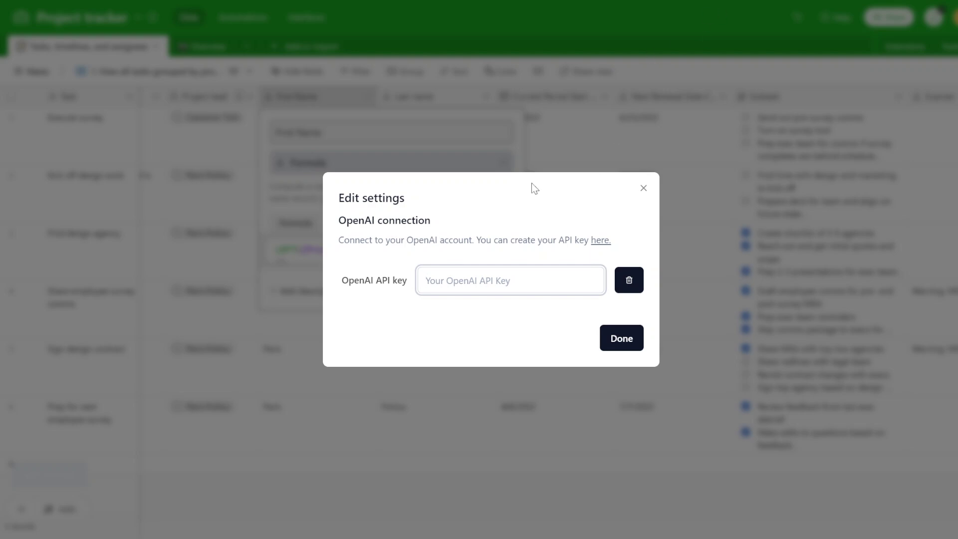
pyautogui.hotkey('ctrl', 'v')
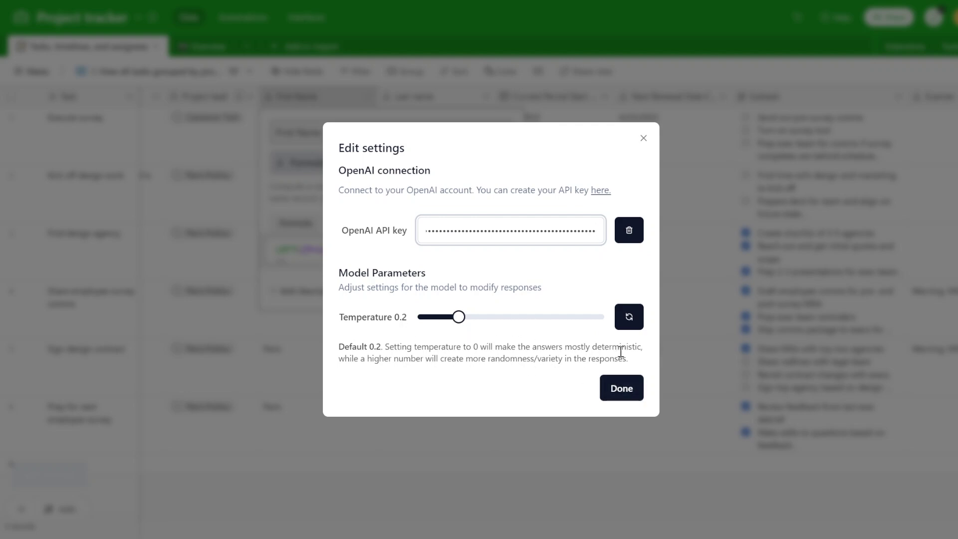
pyautogui.click(624, 387)
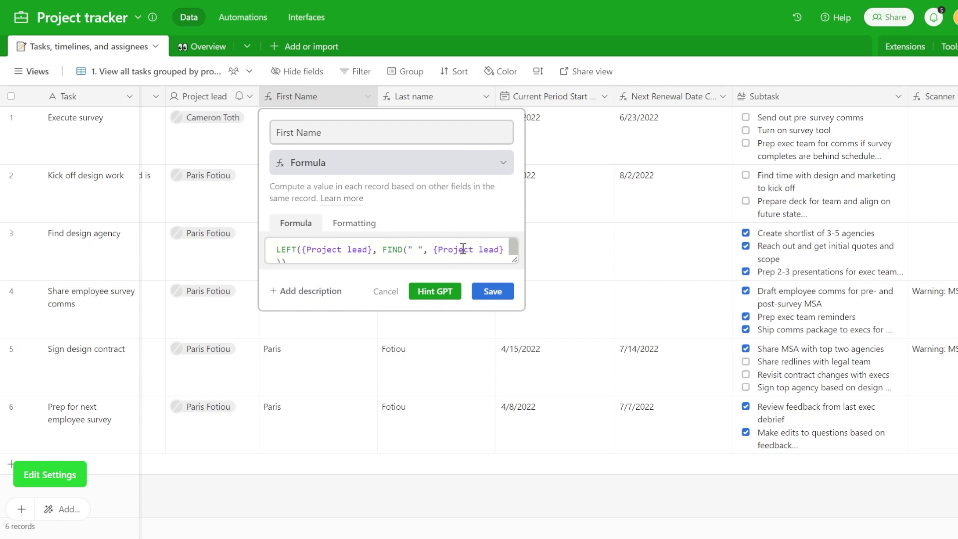
# - Close the First Name editor unchanged, then view and cancel the Numeric value (IF) field settings
pyautogui.click(387, 295)
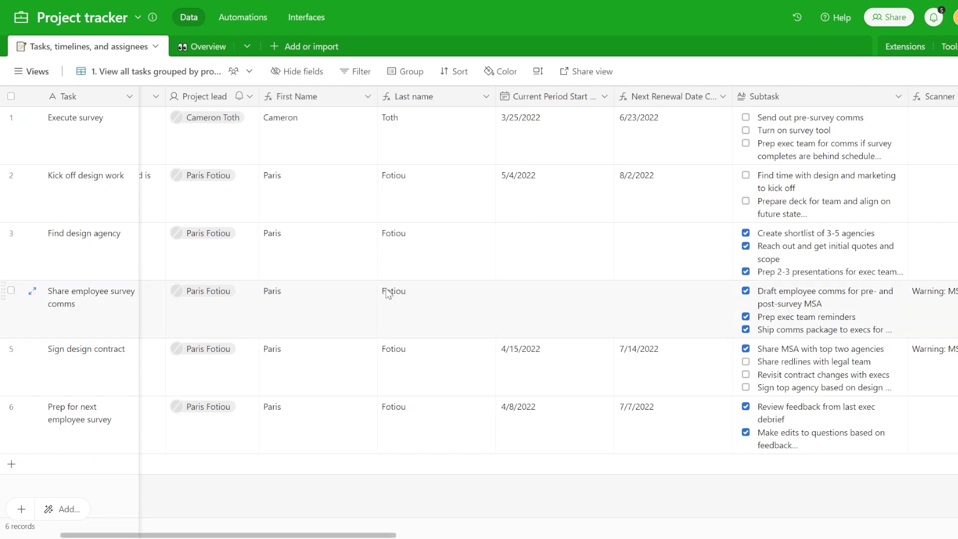
pyautogui.click(599, 238)
pyautogui.press('Right')
pyautogui.press('Right')
pyautogui.press('Right')
pyautogui.press('Right')
pyautogui.press('Right')
pyautogui.press('Right')
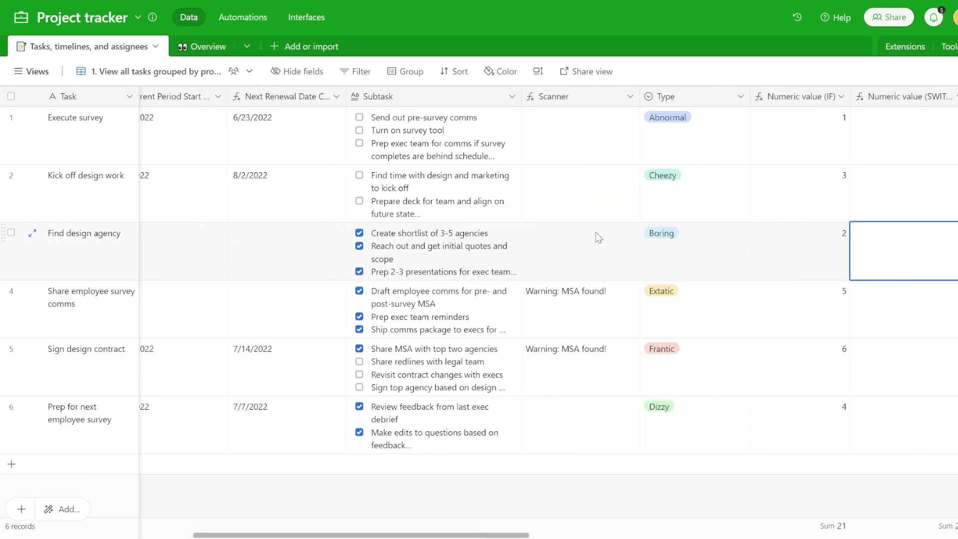
pyautogui.doubleClick(799, 96)
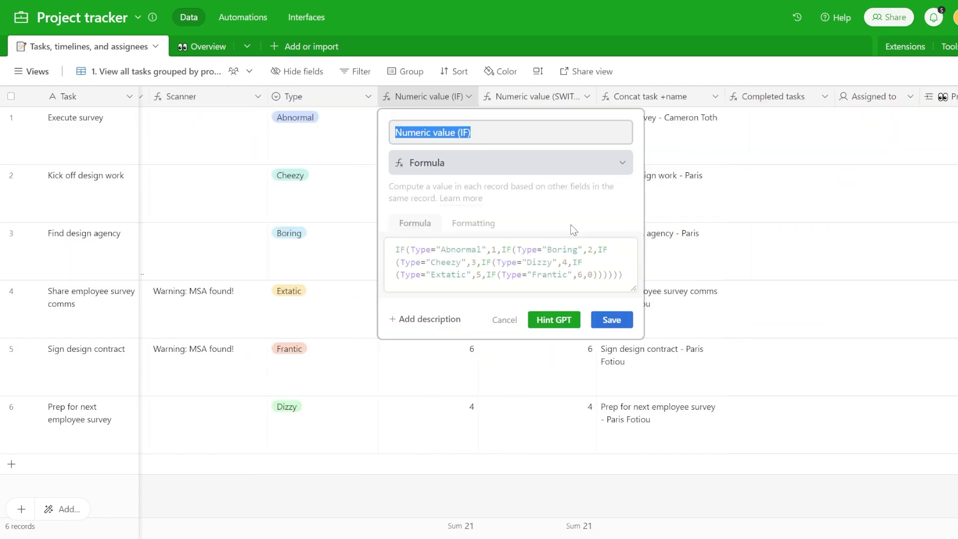
pyautogui.click(504, 319)
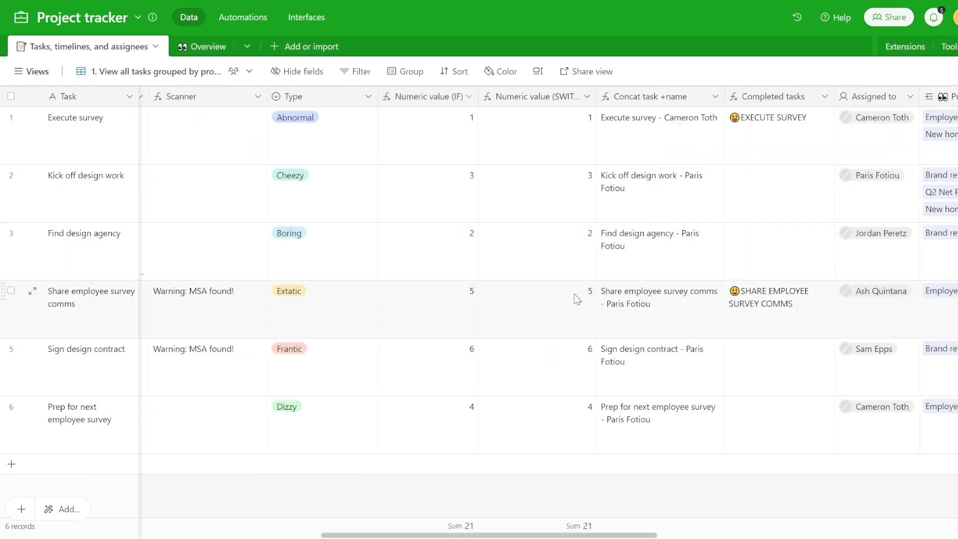
# - Move along row 2 to the Email correct? column showing the invalid-email messages
pyautogui.click(749, 219)
pyautogui.press('Right')
pyautogui.press('Right')
pyautogui.press('Right')
pyautogui.press('Right')
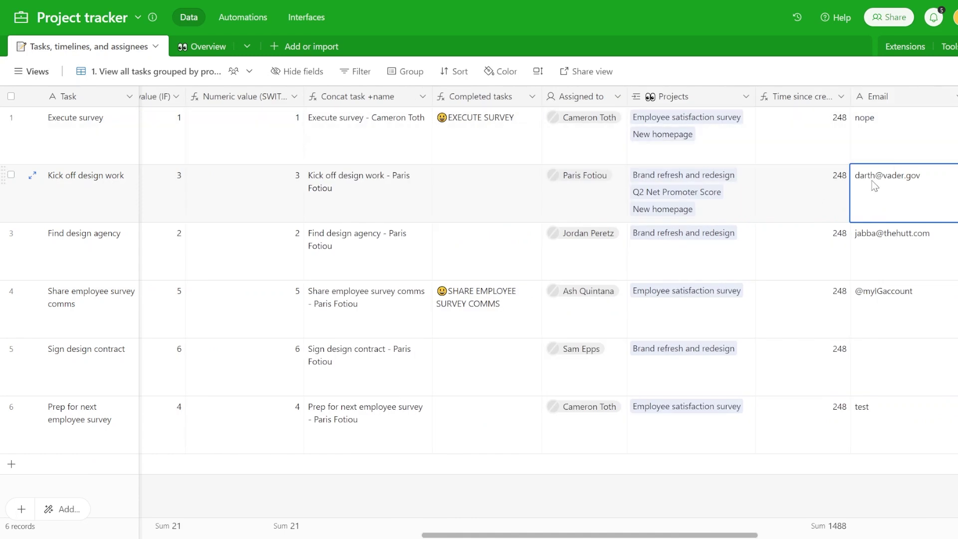
pyautogui.press('Right')
pyautogui.press('Right')
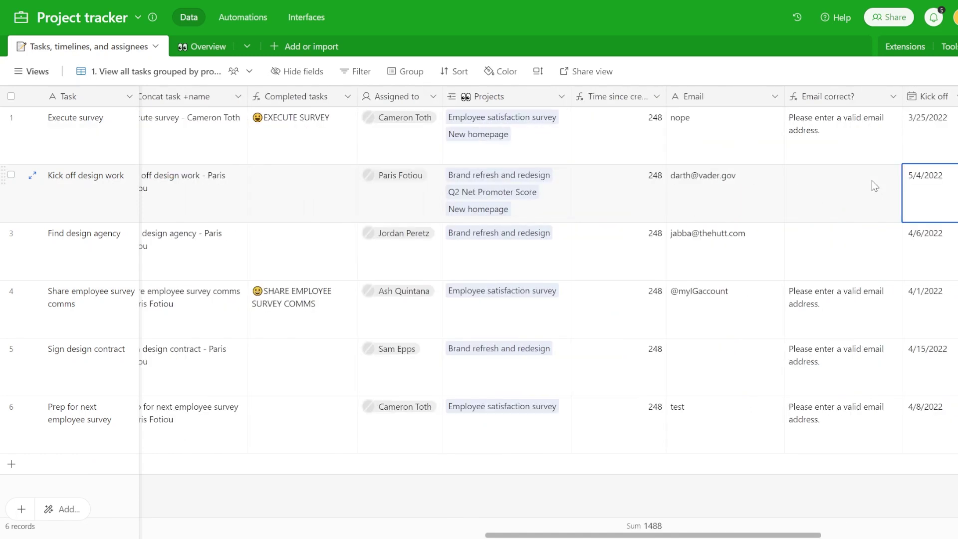